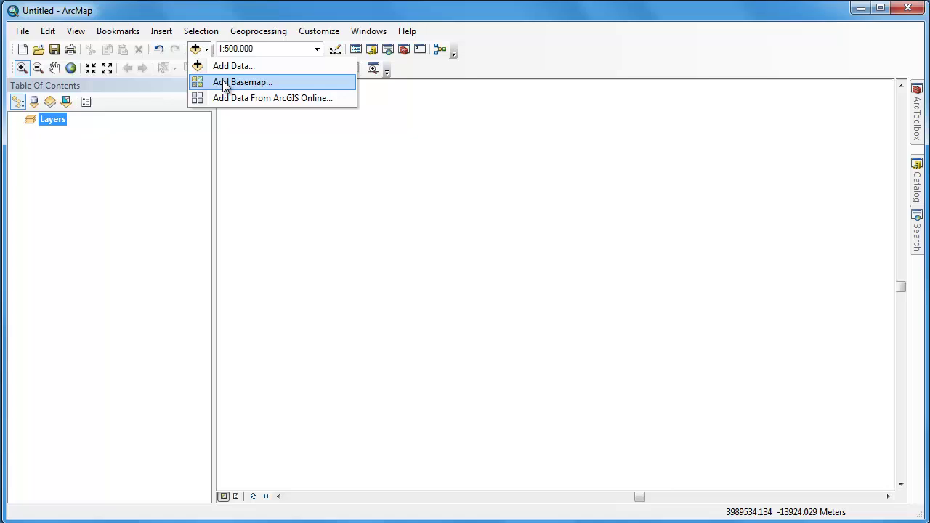
# Add the Imagery with Labels basemap to the map.
pyautogui.click(224, 82)
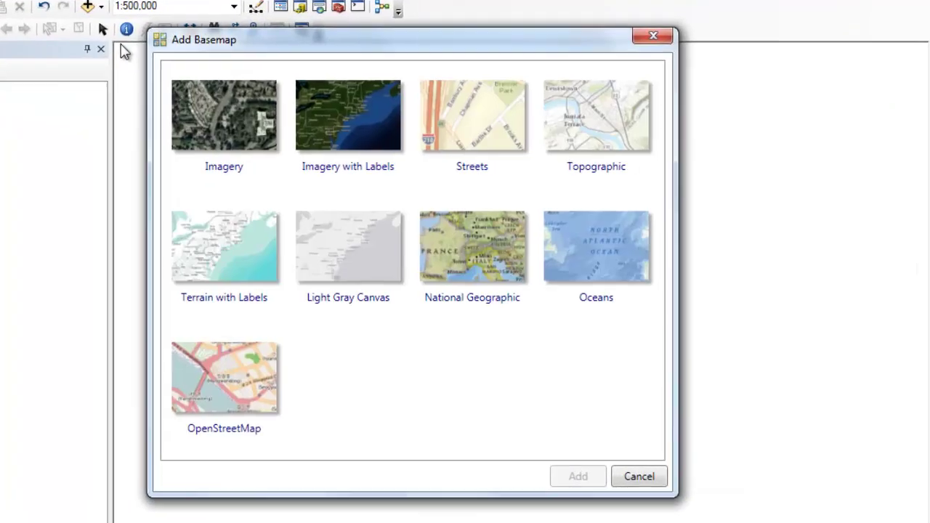
pyautogui.click(327, 130)
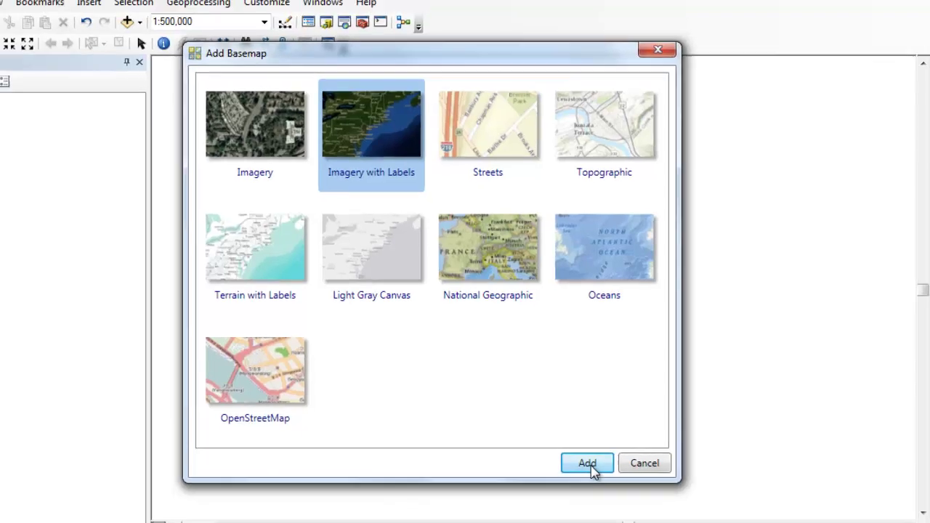
pyautogui.click(580, 477)
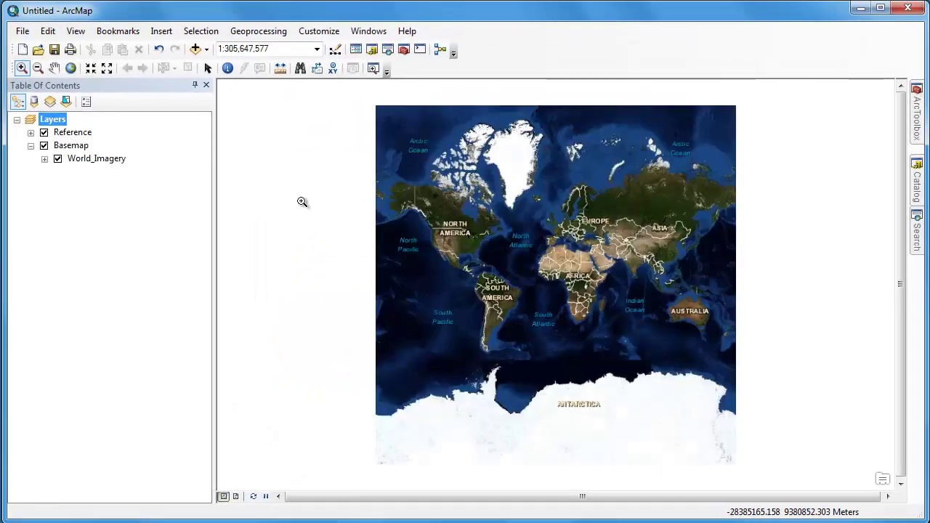
# Go to Bookmark 1, zoom in on Lake Nakuru, then zoom in on Lake Naivasha.
pyautogui.click(122, 31)
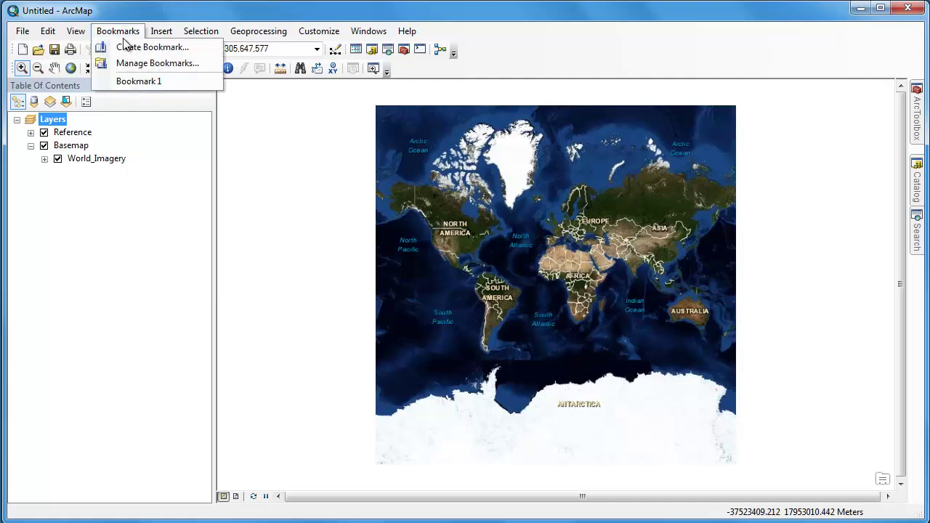
pyautogui.click(138, 81)
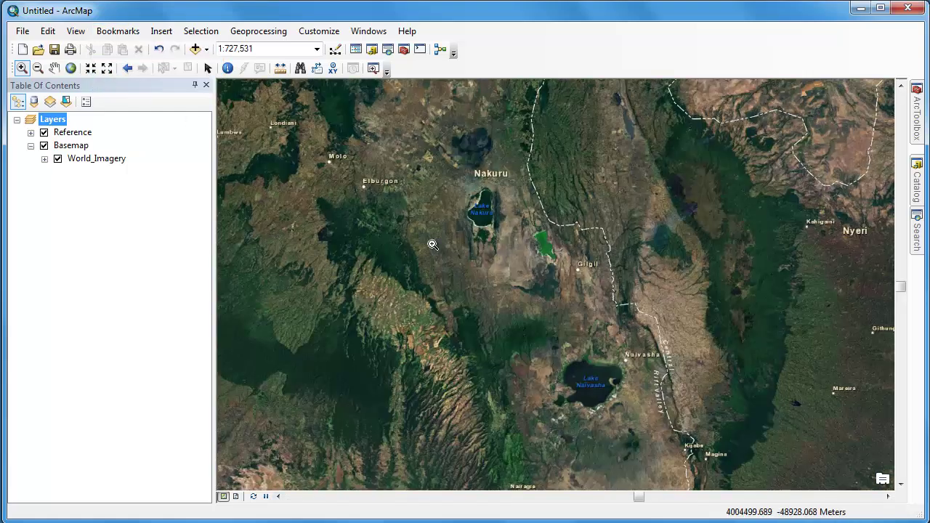
pyautogui.moveTo(443, 175); pyautogui.dragTo(647, 432)
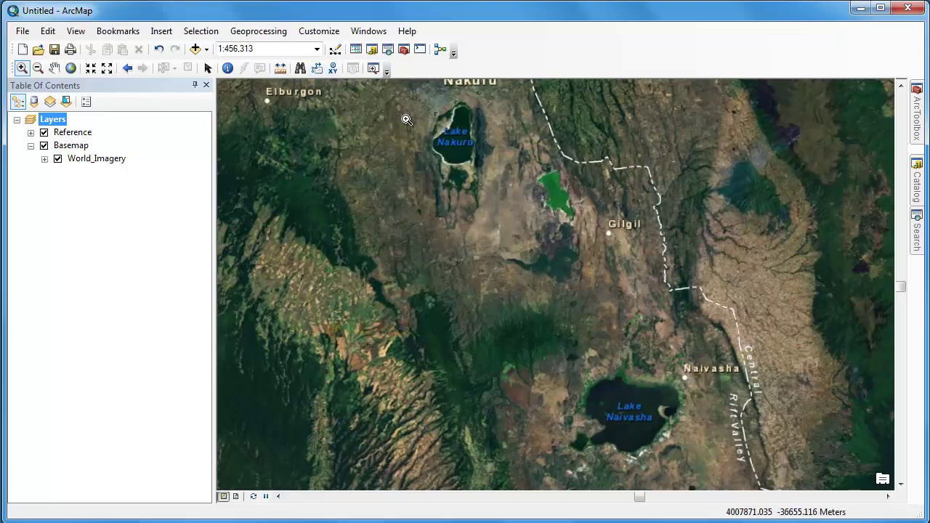
pyautogui.moveTo(411, 95); pyautogui.dragTo(504, 199)
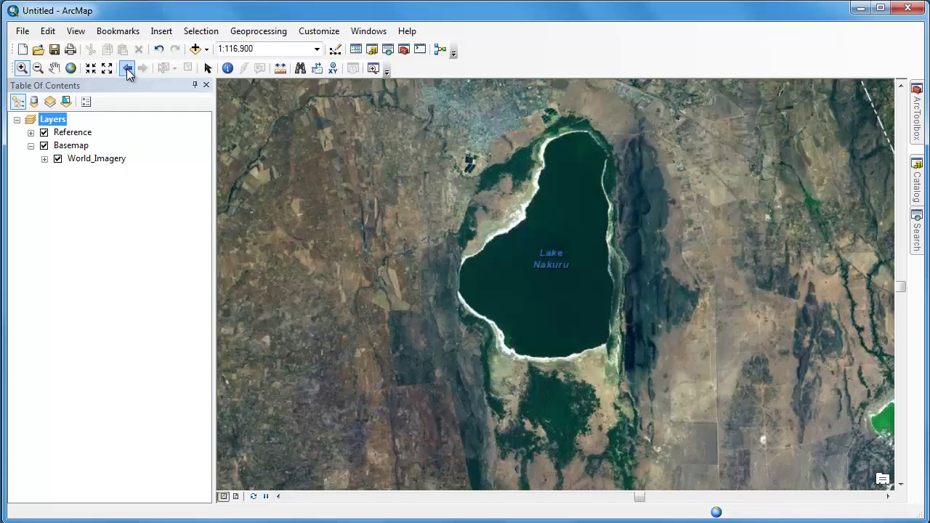
pyautogui.click(127, 68)
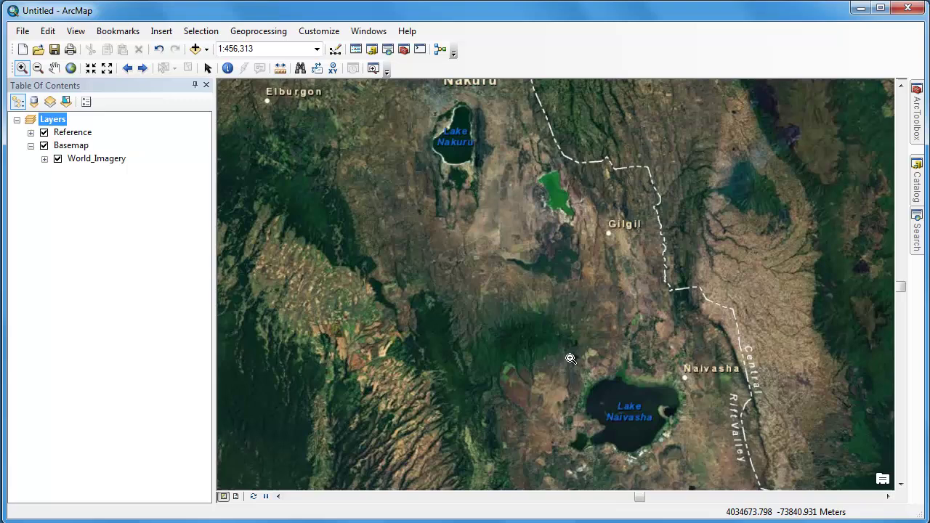
pyautogui.moveTo(551, 331); pyautogui.dragTo(703, 480)
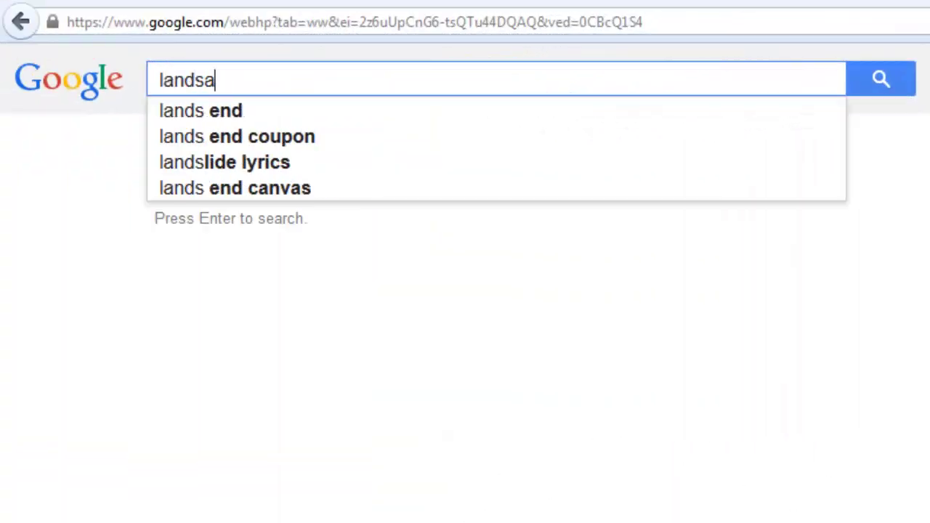
# Search Google for 'landsat path row shapefile' and open the Path/Row Shapefiles - Landsat result.
pyautogui.write('row')
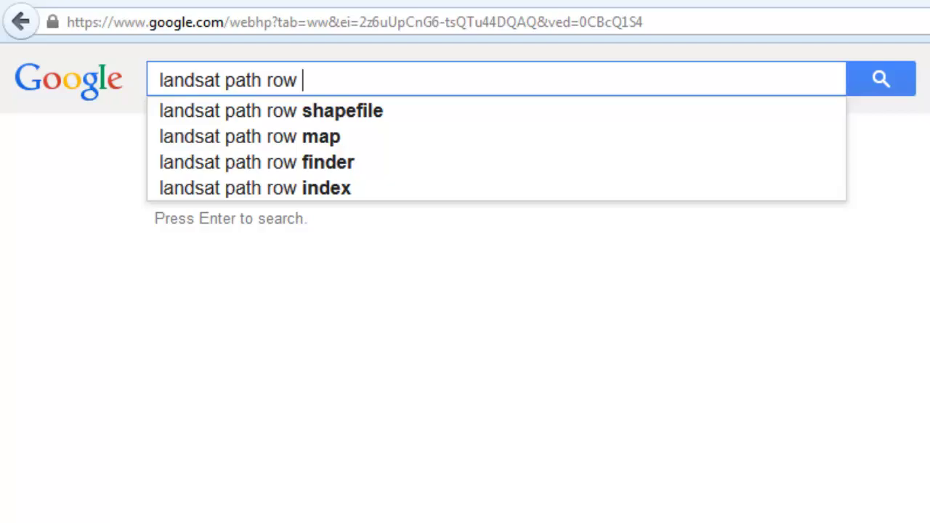
pyautogui.press('Down')
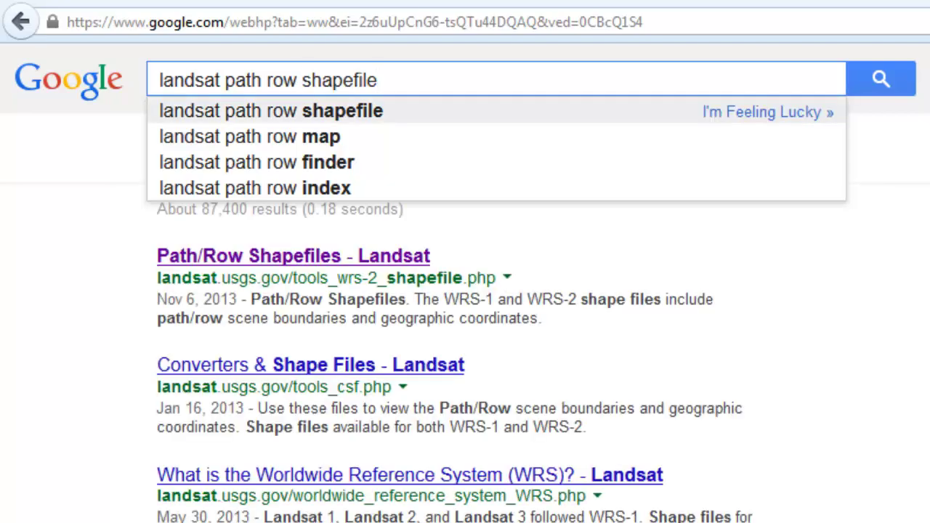
pyautogui.press('Return')
pyautogui.click(181, 257)
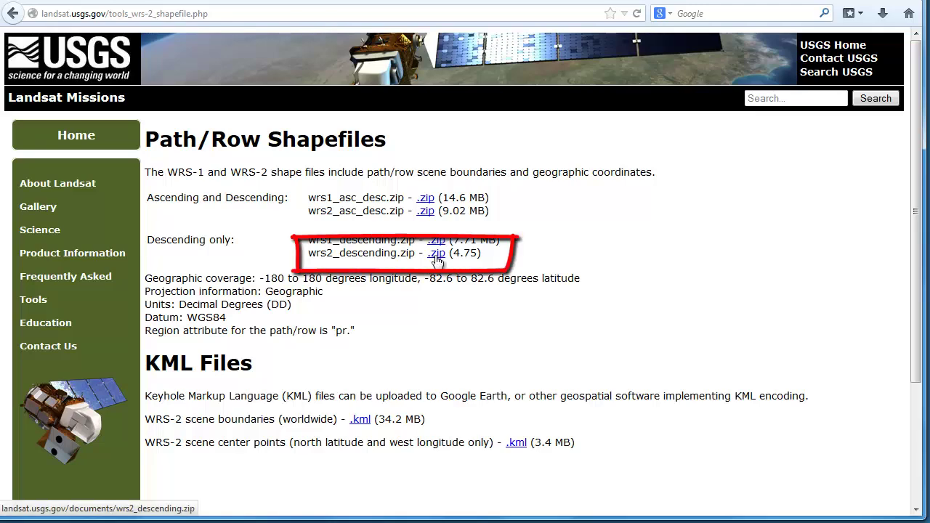
# Save the wrs2_descending.zip shapefile archive to disk.
pyautogui.click(436, 254)
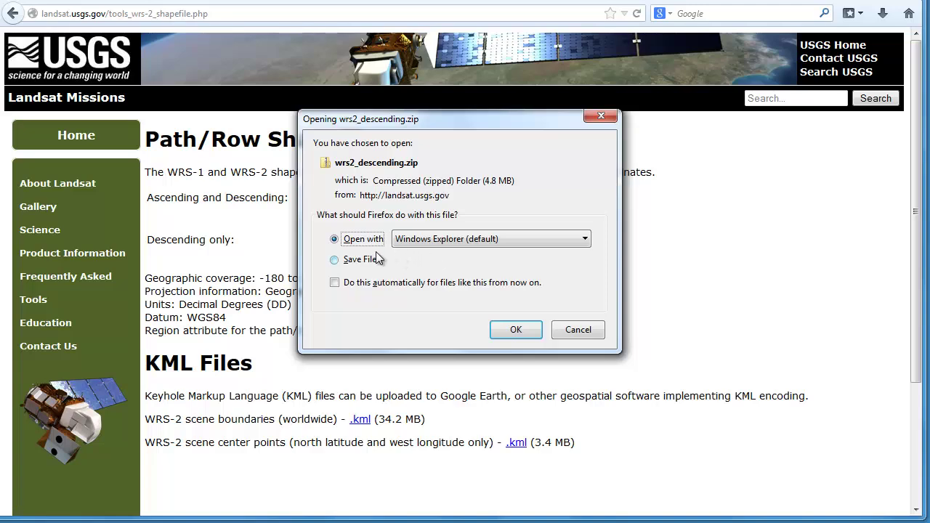
pyautogui.click(374, 262)
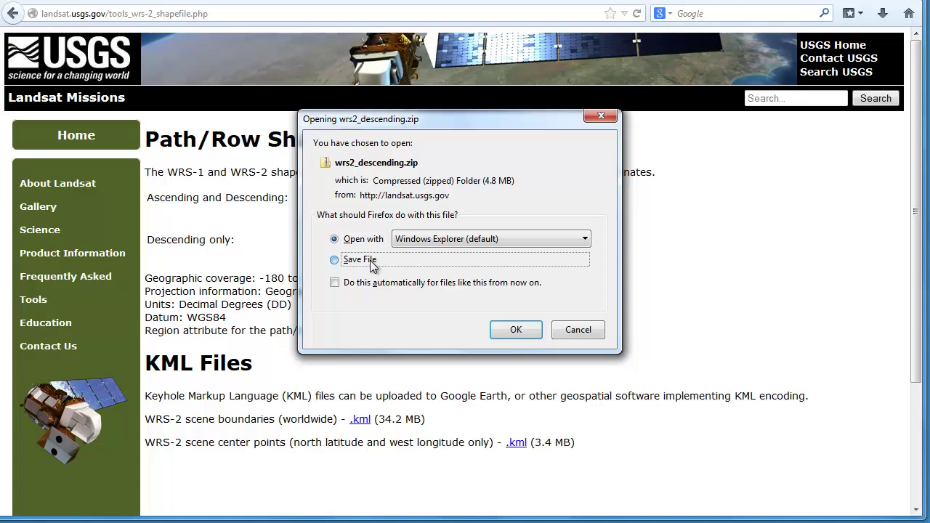
pyautogui.click(514, 330)
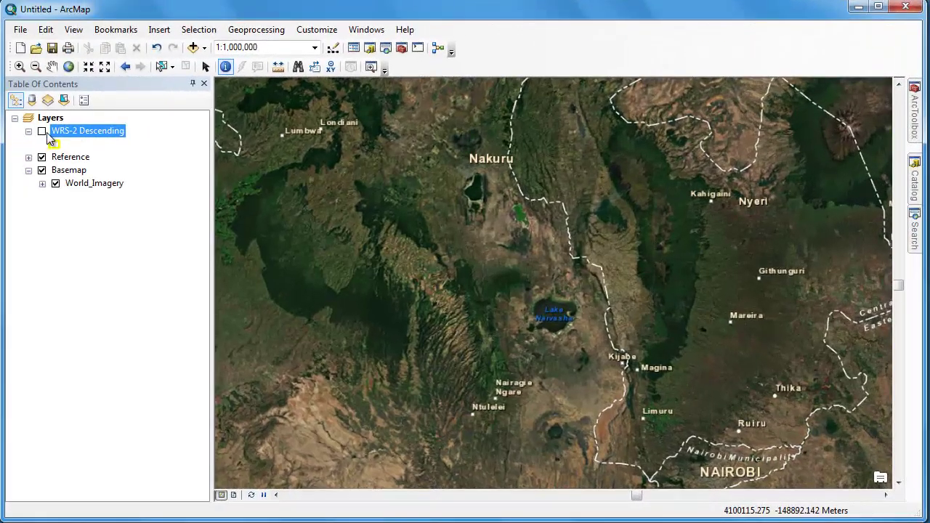
# Show the WRS-2 Descending grid and identify the lakes' tile as path 169, row 60.
pyautogui.click(41, 132)
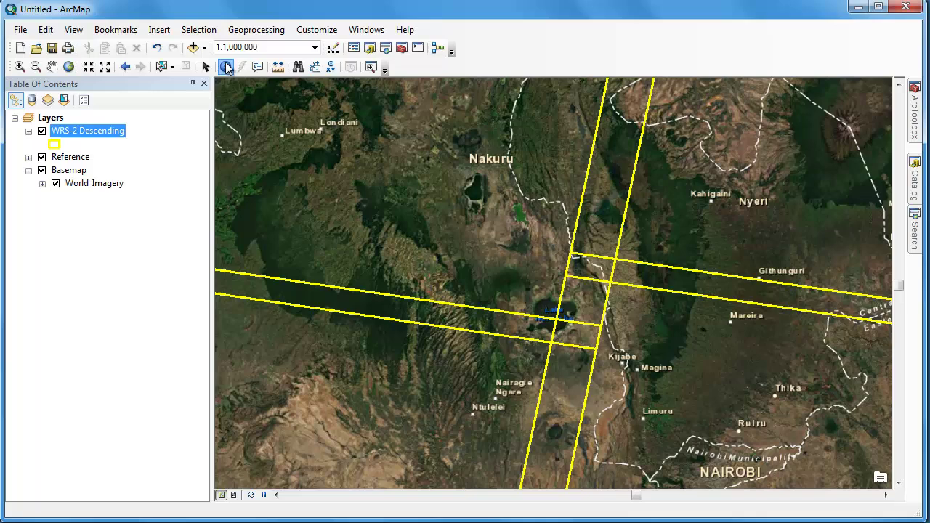
pyautogui.click(226, 67)
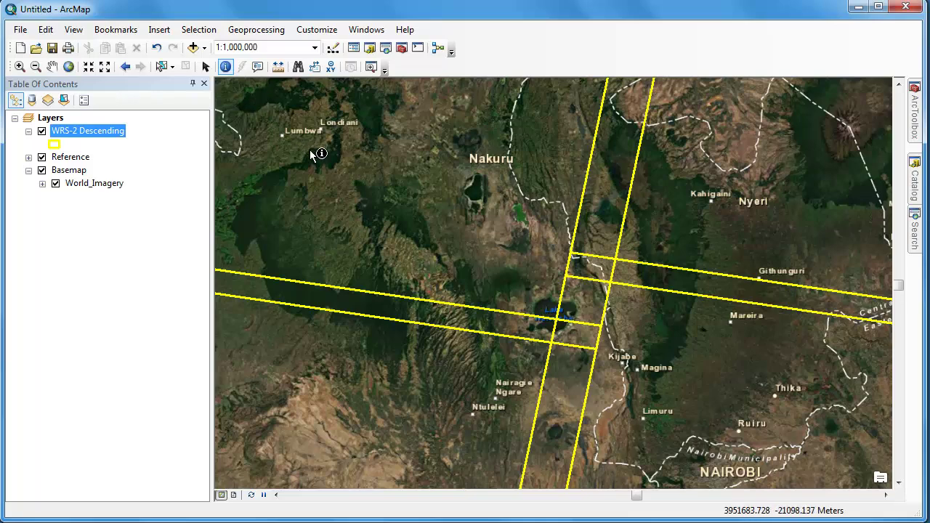
pyautogui.click(519, 245)
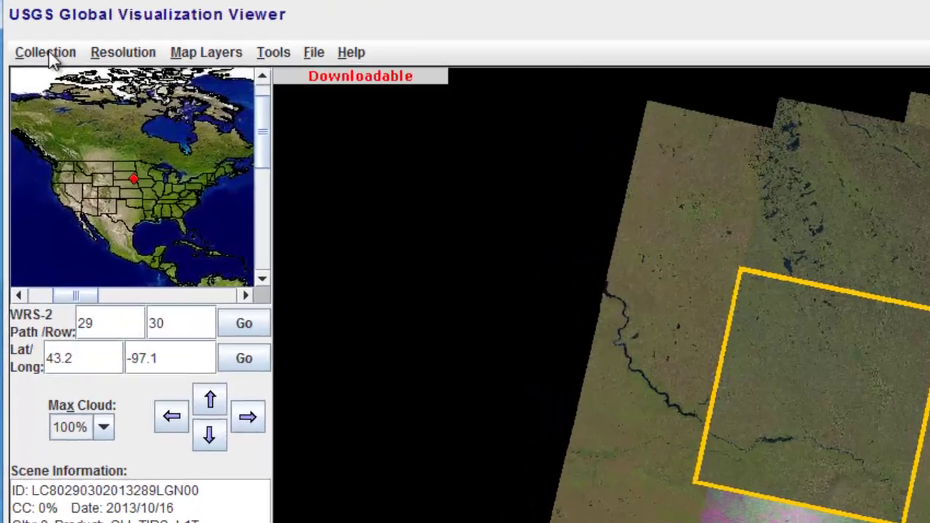
# Limit GloVis to the Landsat 8 OLI collection and go to path 169, row 60.
pyautogui.click(32, 162)
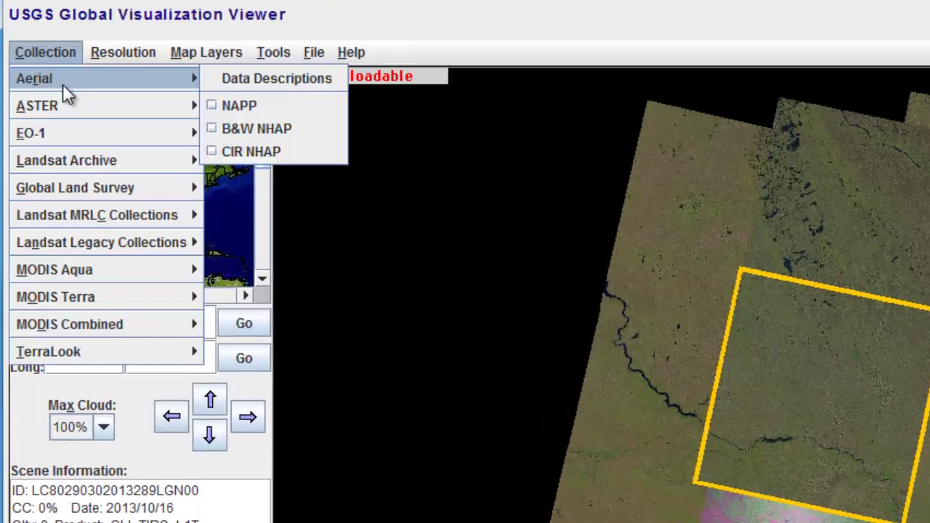
pyautogui.moveTo(87, 160)
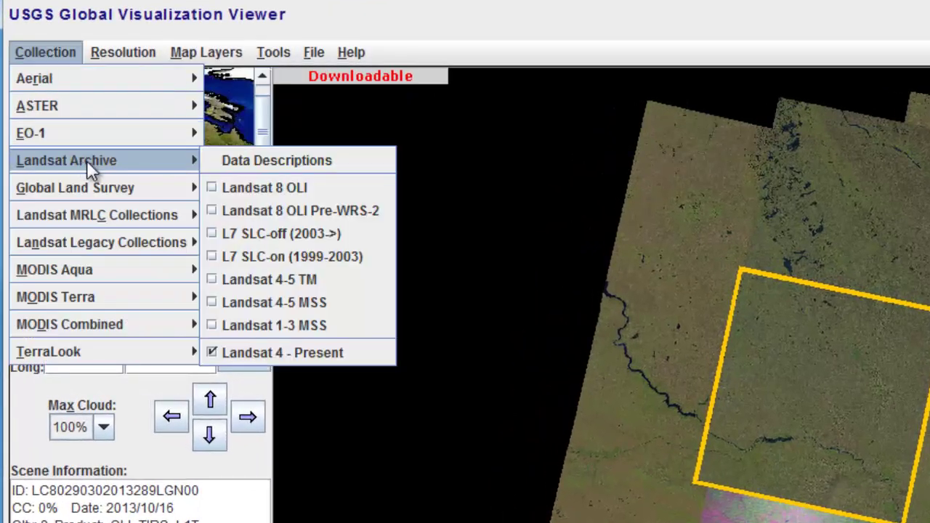
pyautogui.click(211, 188)
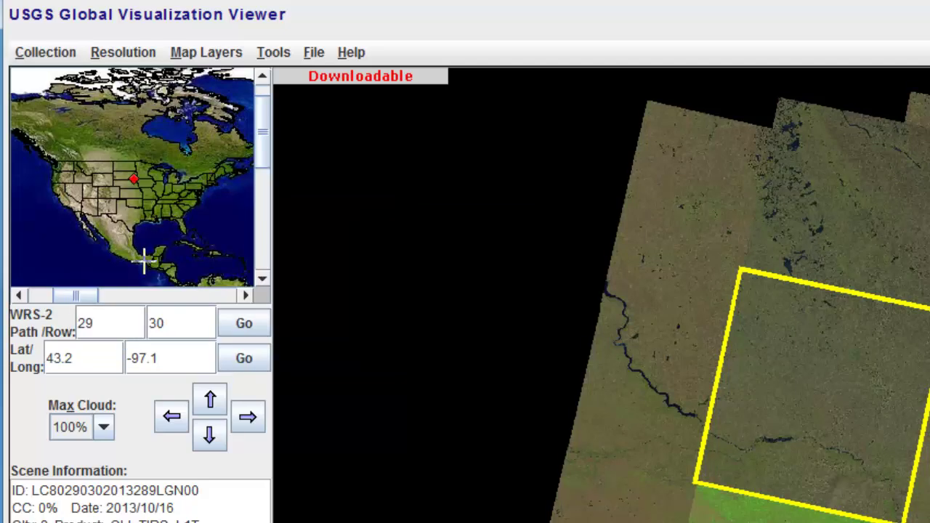
pyautogui.click(85, 327)
pyautogui.doubleClick(86, 327)
pyautogui.write('169')
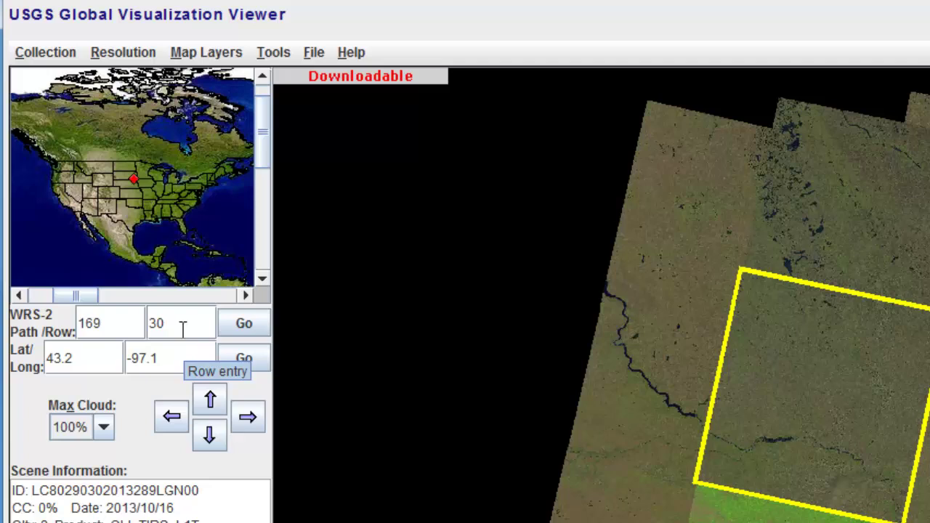
pyautogui.doubleClick(155, 324)
pyautogui.write('60')
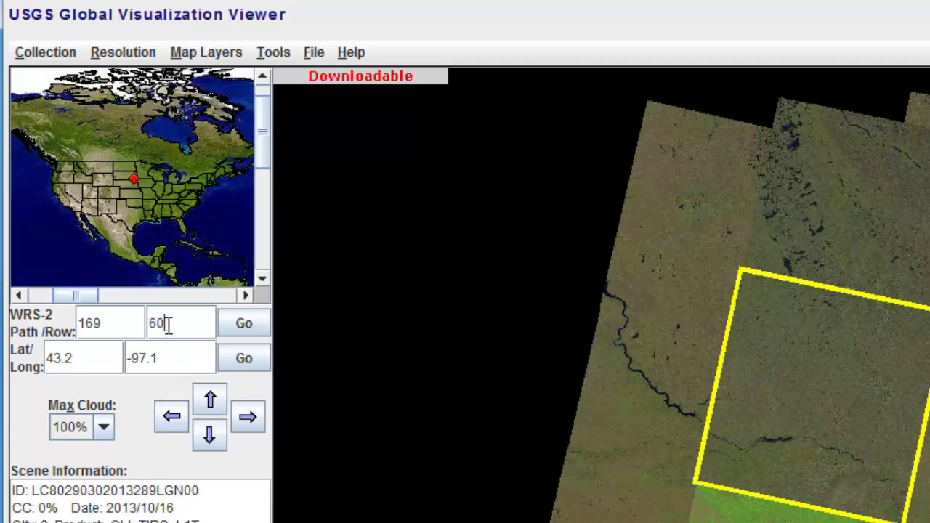
pyautogui.click(235, 331)
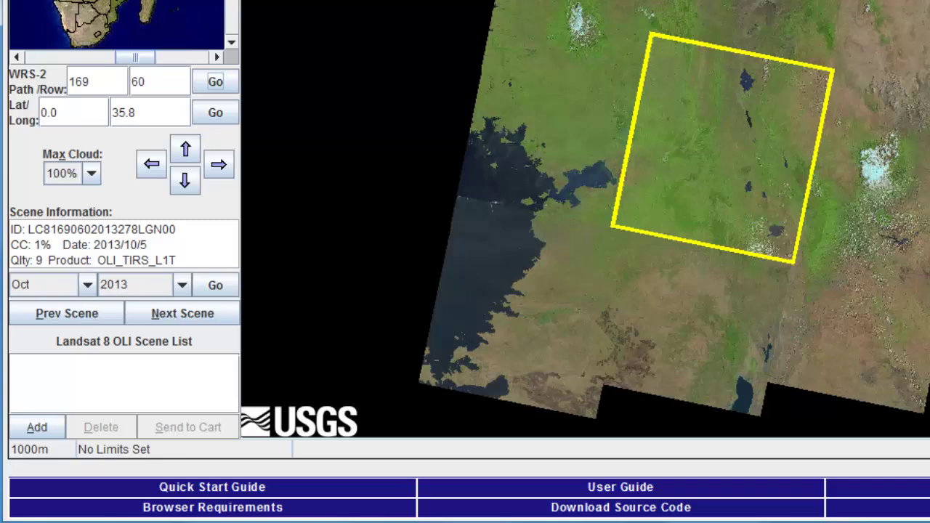
# Browse back to the 2013/8/2 scene, return to 2013/9/3, and add that scene.
pyautogui.click(80, 313)
pyautogui.click(81, 313)
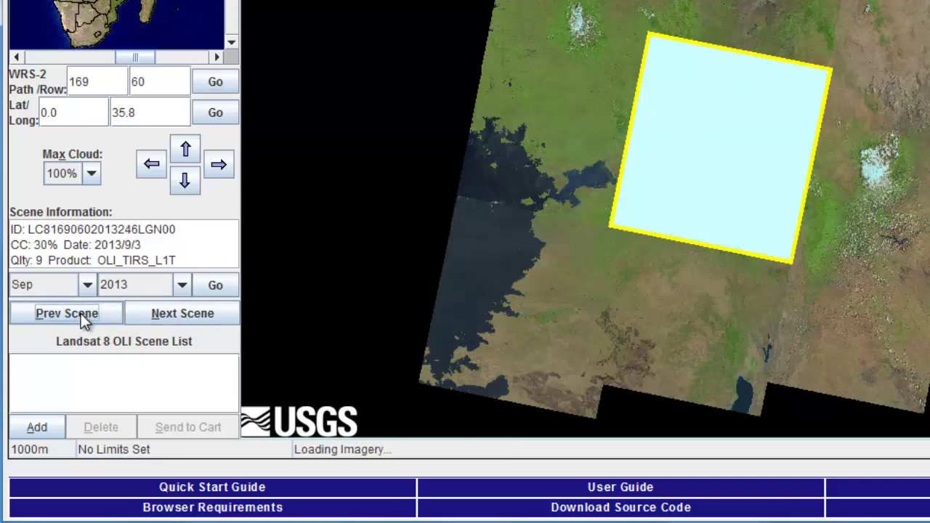
pyautogui.click(81, 314)
pyautogui.click(80, 313)
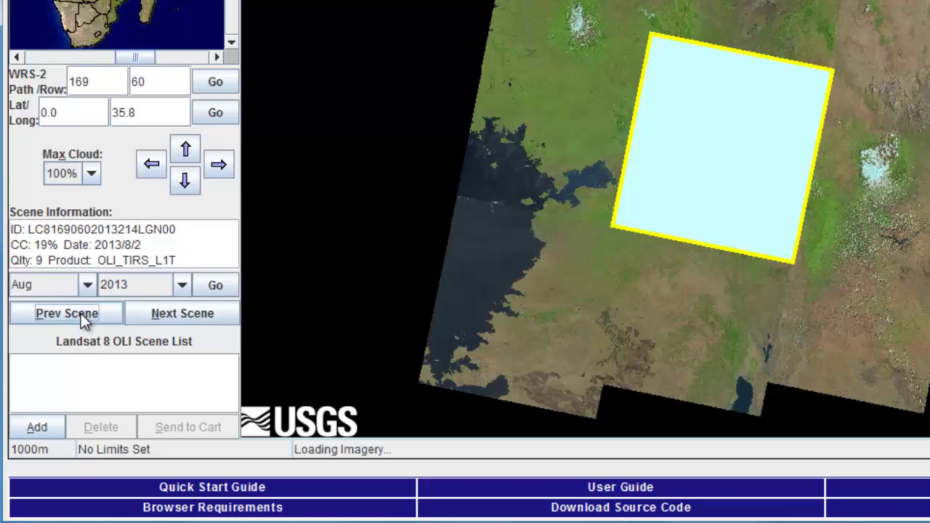
pyautogui.click(151, 314)
pyautogui.click(152, 318)
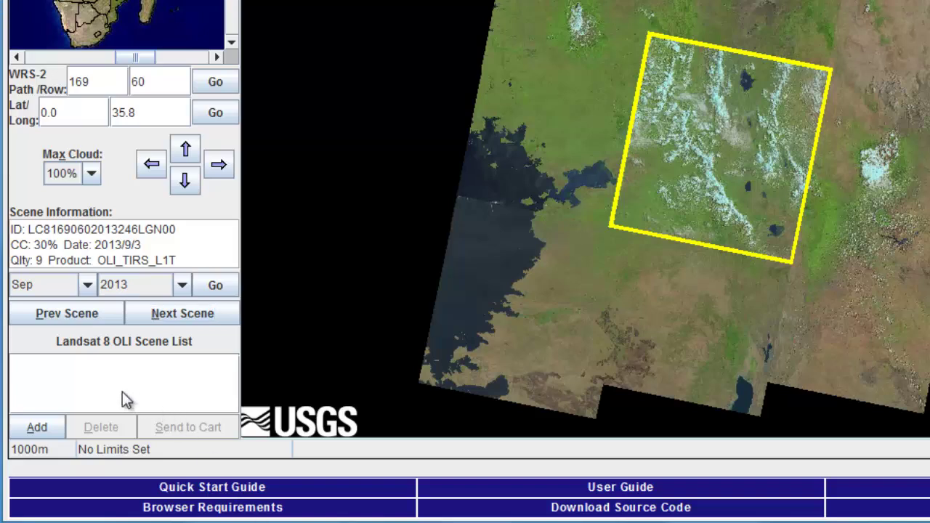
pyautogui.click(46, 426)
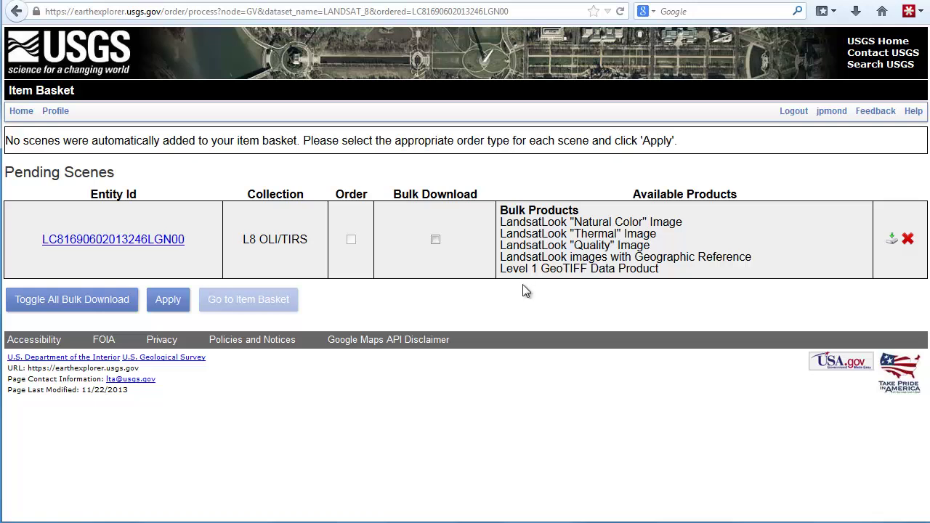
pyautogui.click(893, 240)
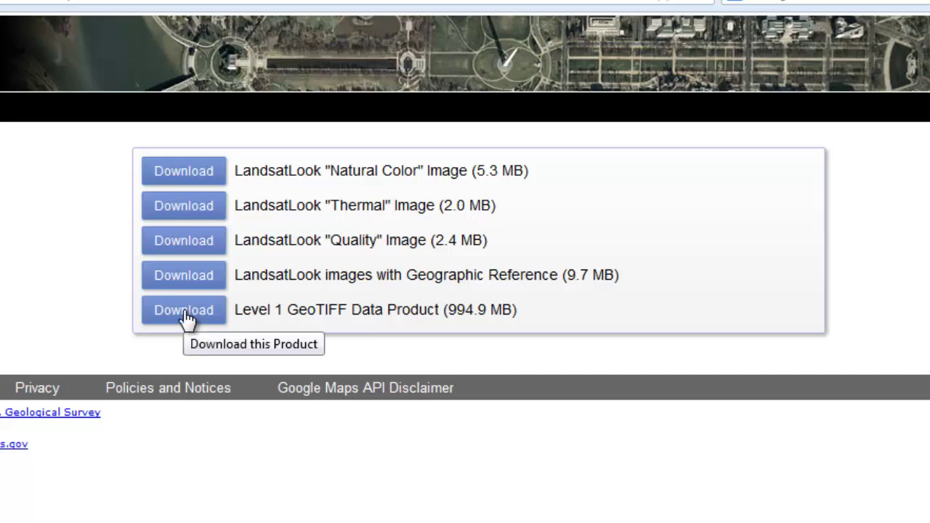
pyautogui.click(186, 319)
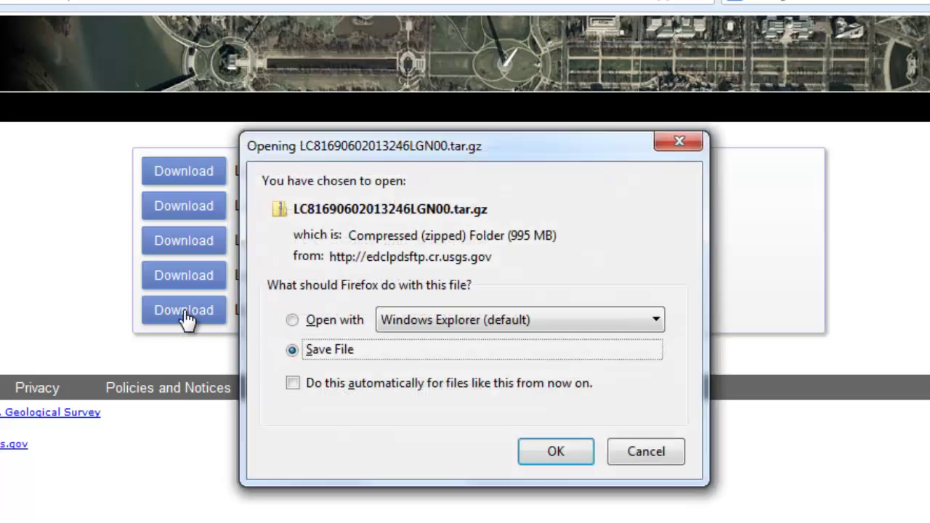
pyautogui.click(558, 448)
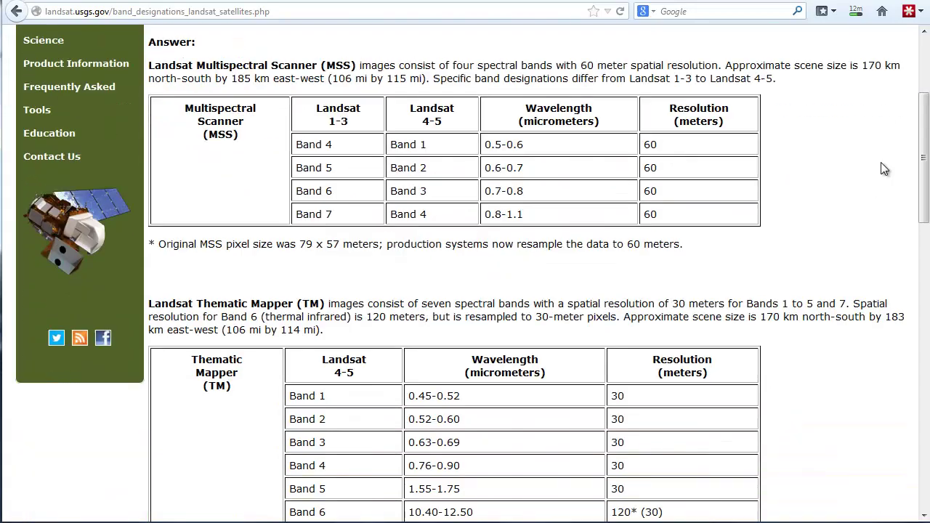
# Scroll the band designations page down to the Landsat 8 table.
pyautogui.scroll(-15, 881, 164)
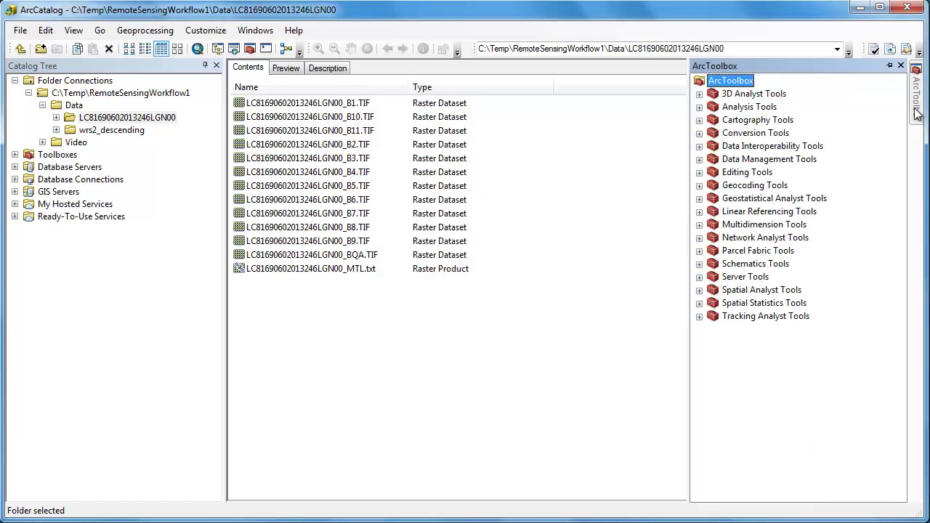
# Open the Composite Bands tool under Data Management > Raster > Raster Processing.
pyautogui.click(700, 160)
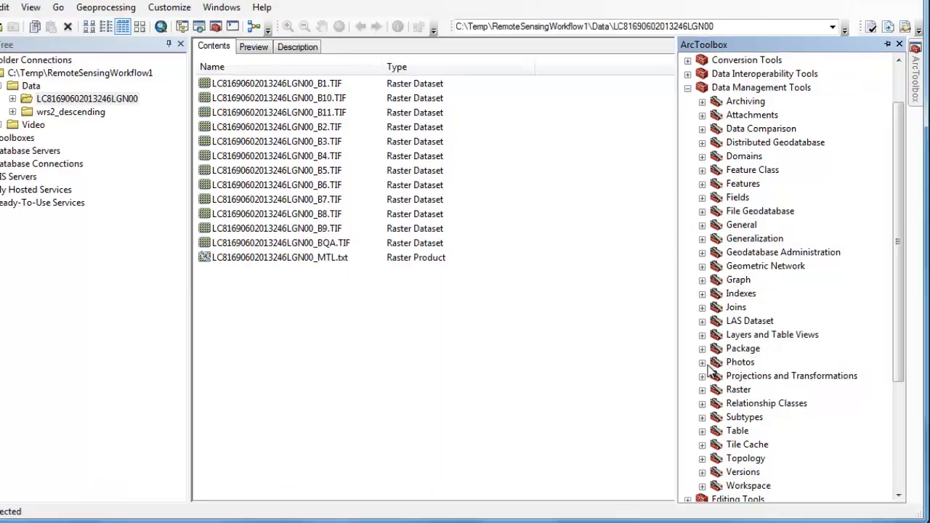
pyautogui.click(387, 250)
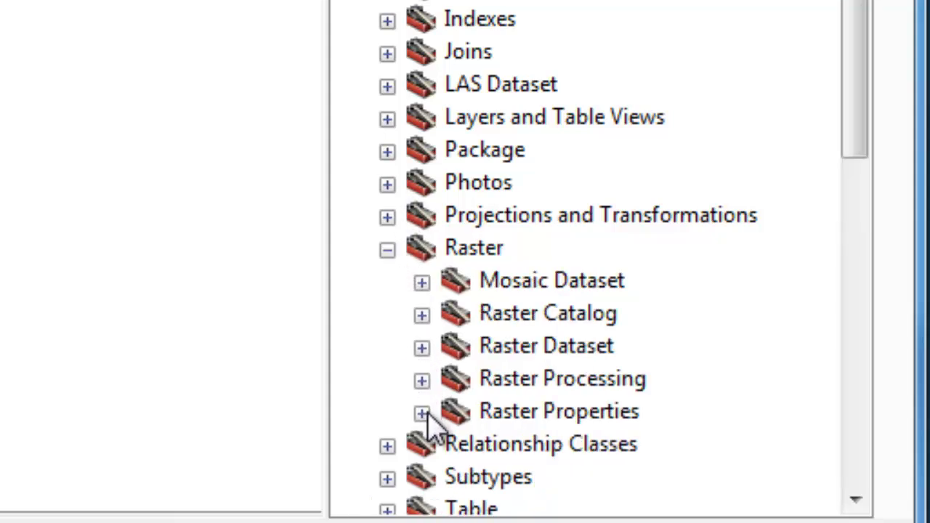
pyautogui.click(422, 380)
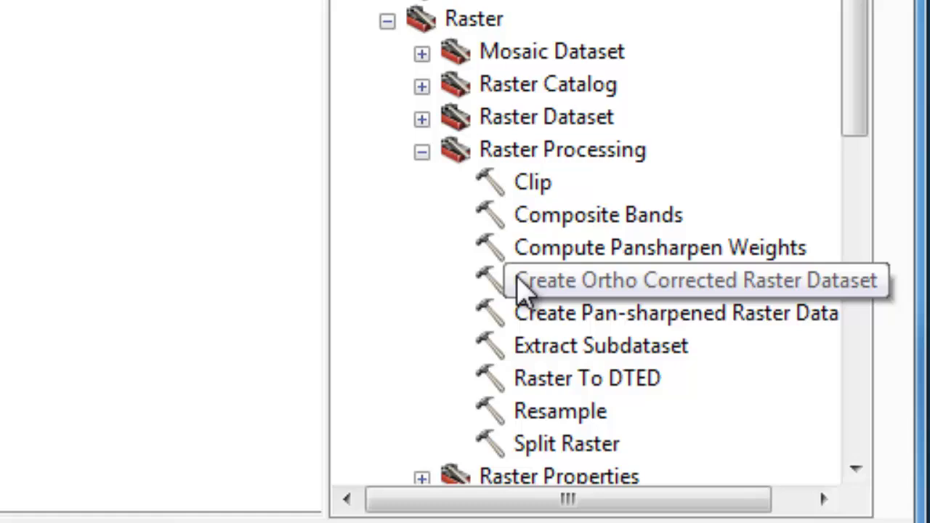
pyautogui.click(561, 222)
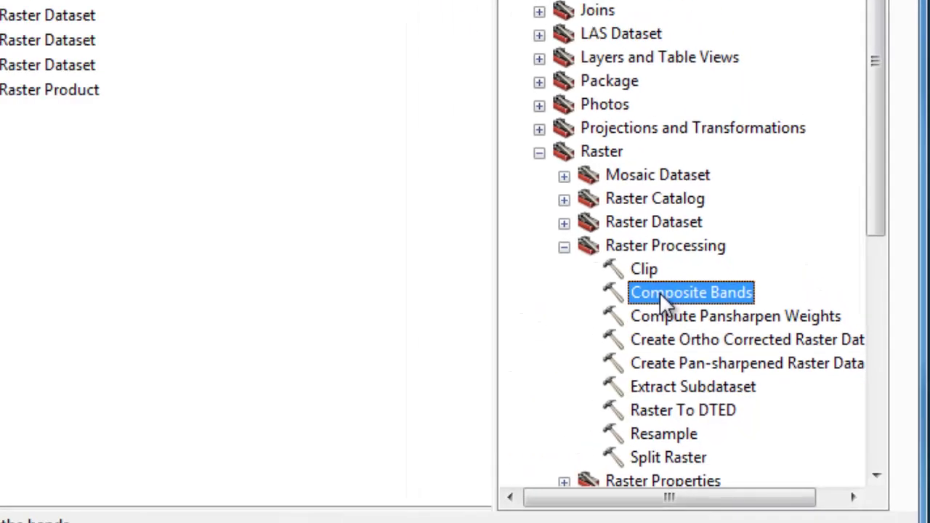
pyautogui.doubleClick(561, 222)
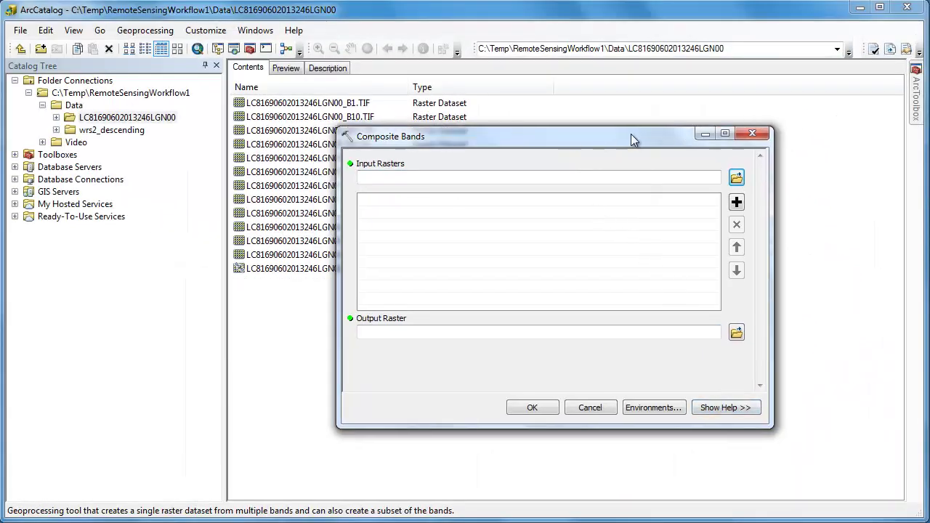
pyautogui.moveTo(631, 138); pyautogui.dragTo(727, 123)
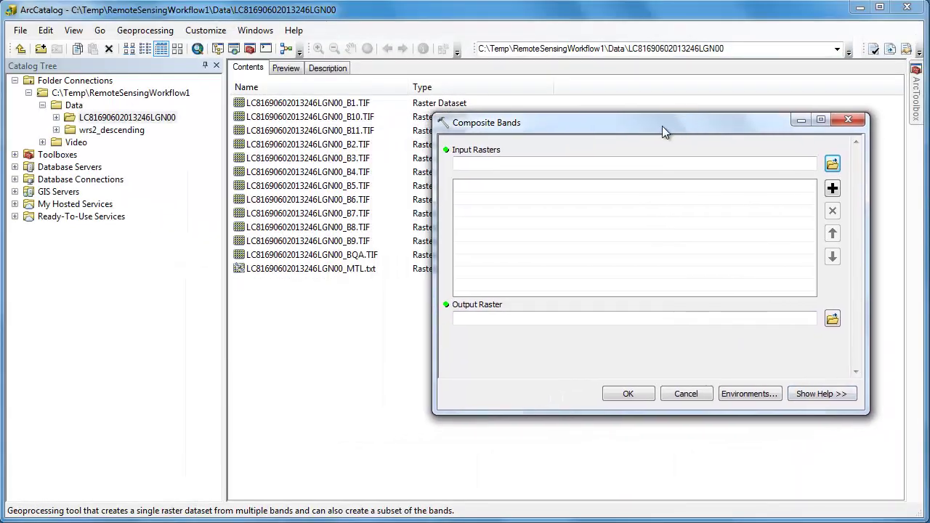
pyautogui.click(356, 150)
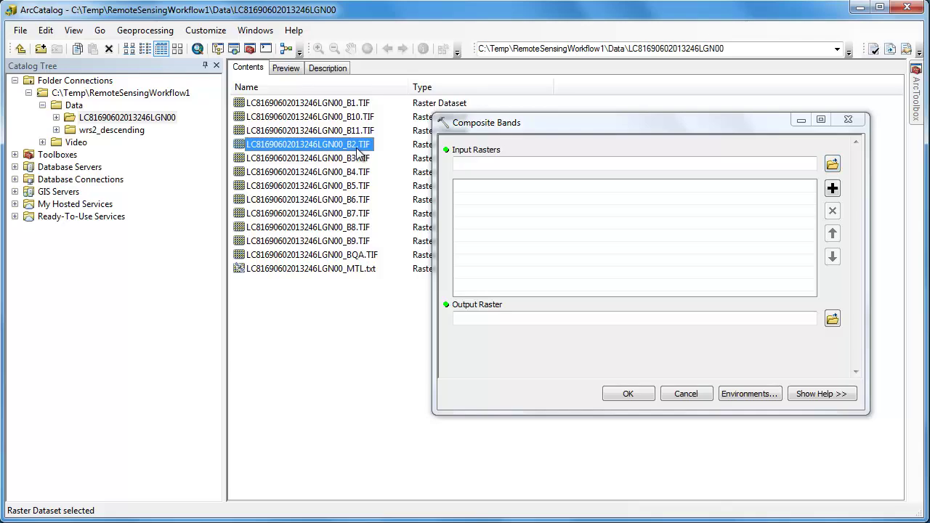
pyautogui.keyDown('shift'); pyautogui.click(368, 215); pyautogui.keyUp('shift')
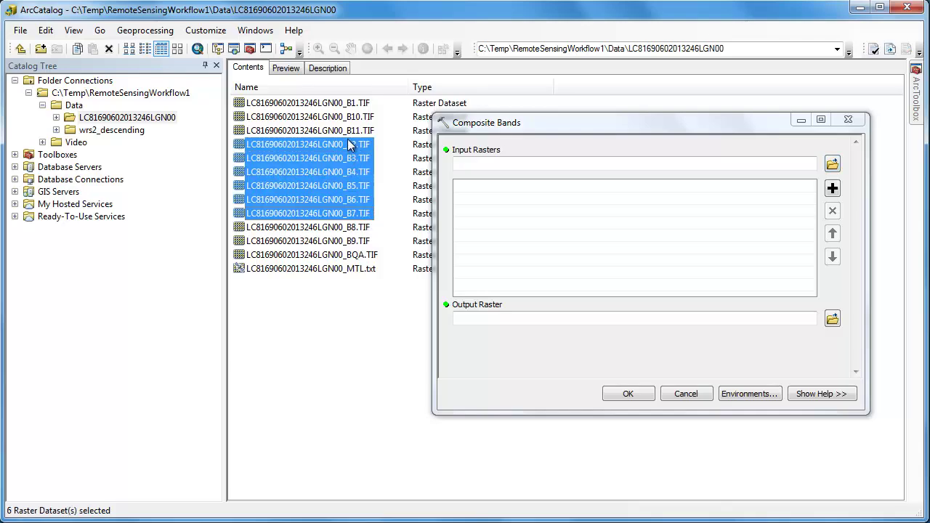
pyautogui.moveTo(349, 145); pyautogui.dragTo(632, 232)
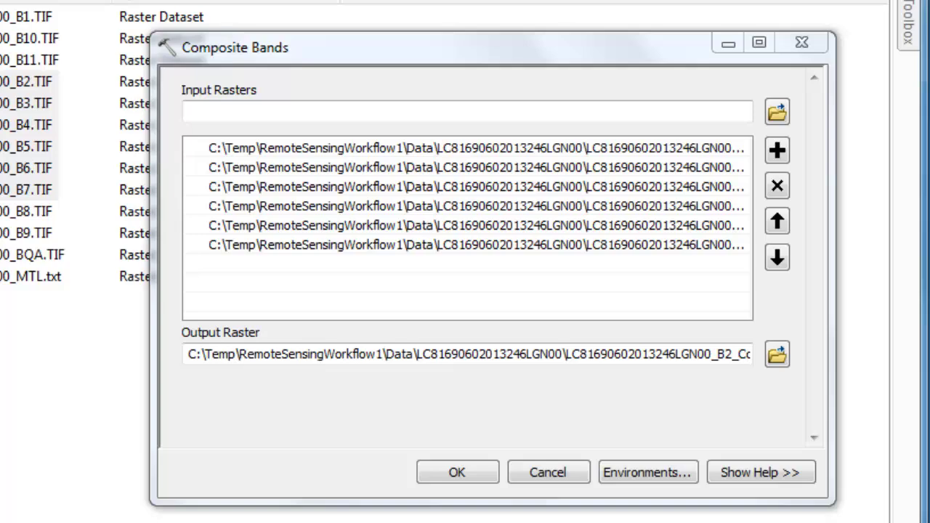
pyautogui.click(778, 357)
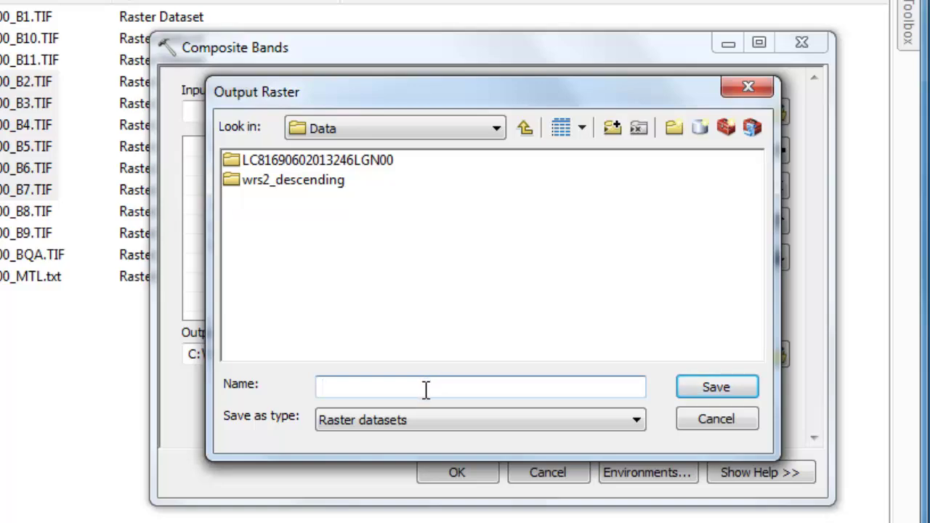
pyautogui.hotkey('ctrl', 'v')
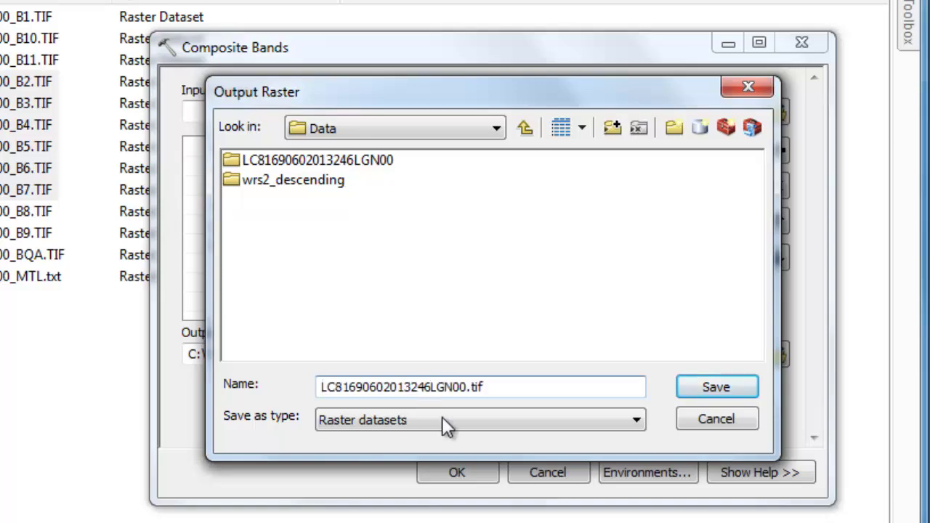
pyautogui.click(685, 392)
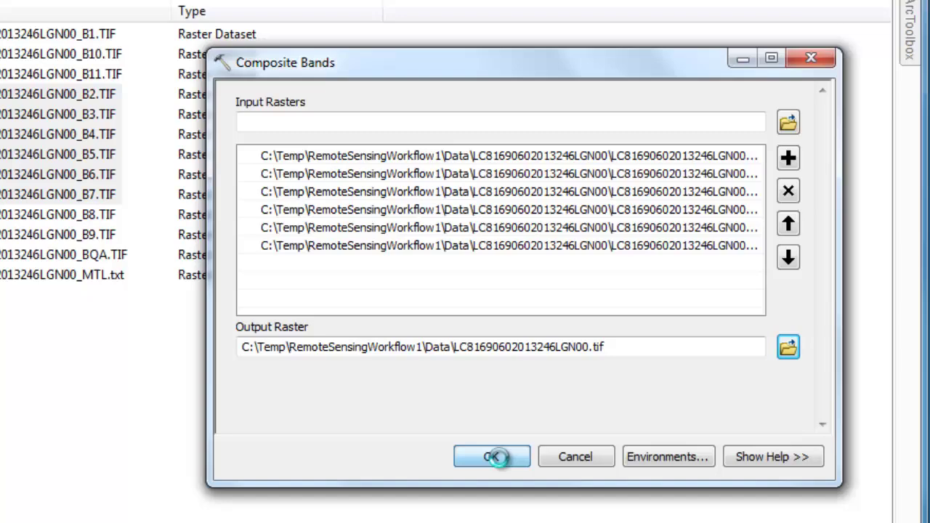
pyautogui.click(464, 474)
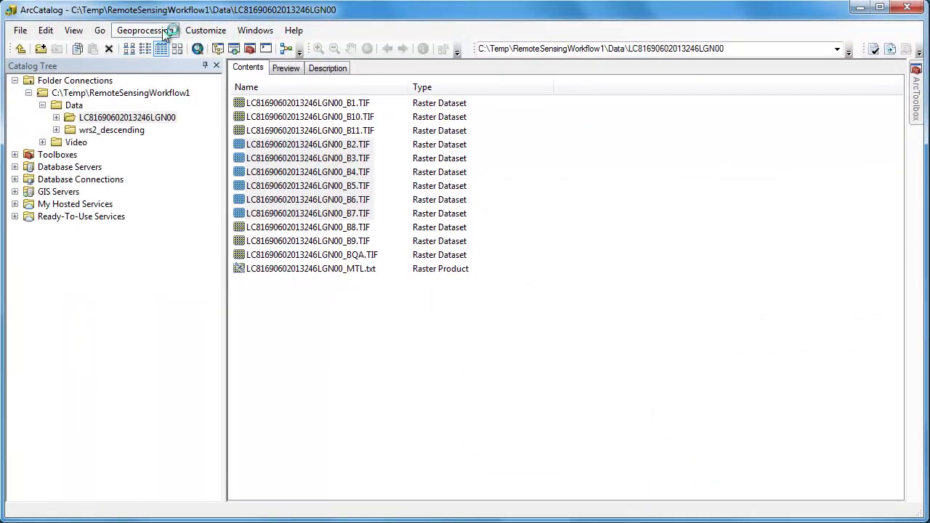
# Show the Composite Bands run under Current Session in the Results panel.
pyautogui.click(145, 31)
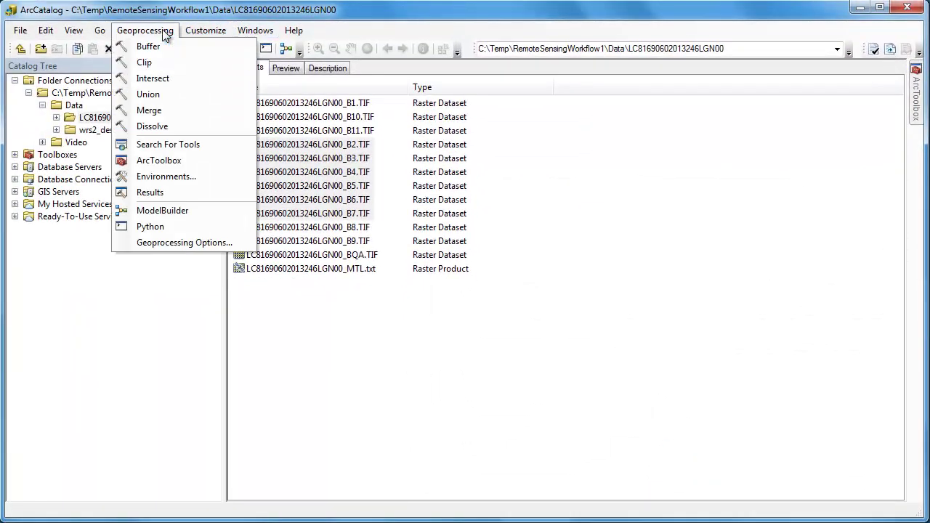
pyautogui.click(169, 192)
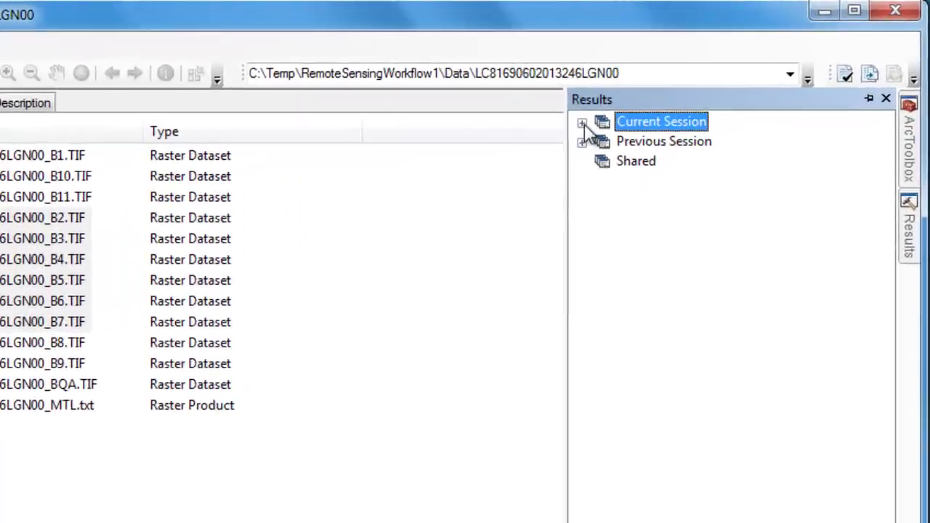
pyautogui.click(582, 124)
pyautogui.click(601, 143)
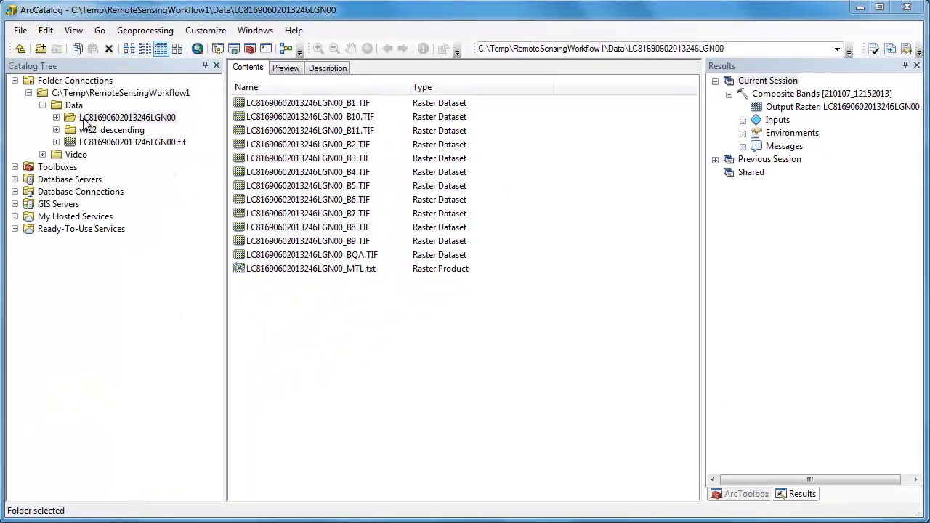
pyautogui.click(74, 105)
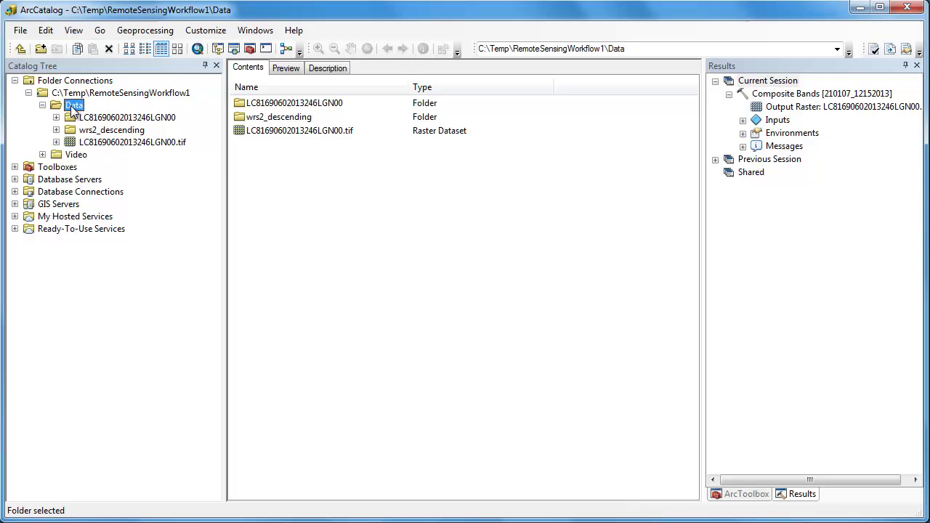
pyautogui.click(254, 132)
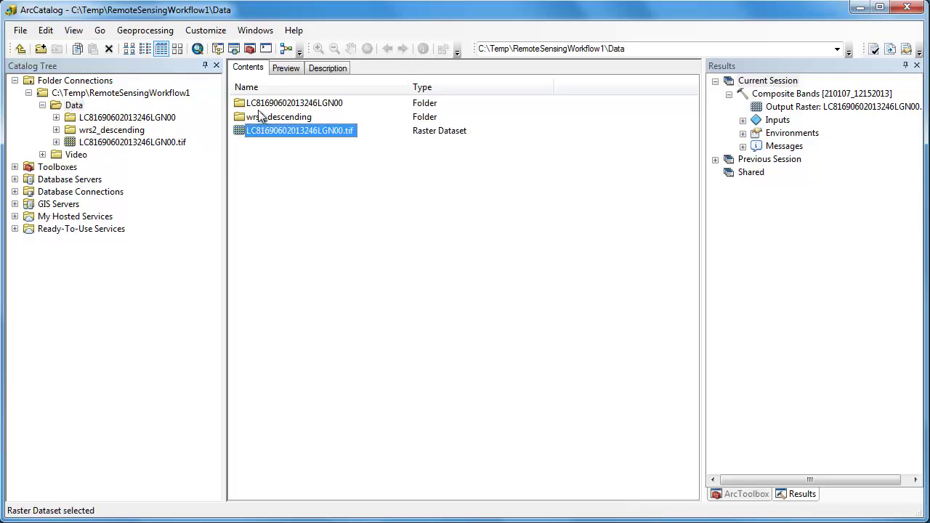
pyautogui.click(285, 68)
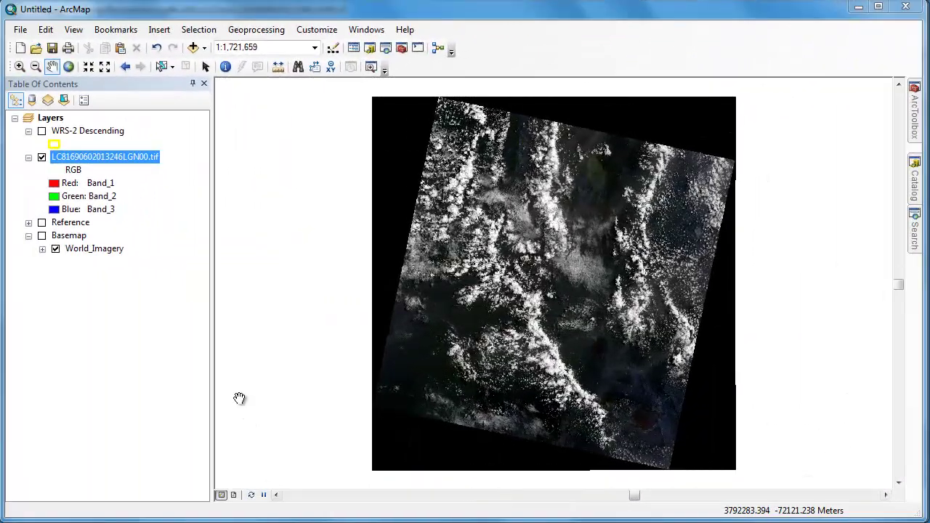
# Set the composite layer's RGB symbology to Band_4 red, Band_3 green, Band_2 blue.
pyautogui.rightClick(96, 158)
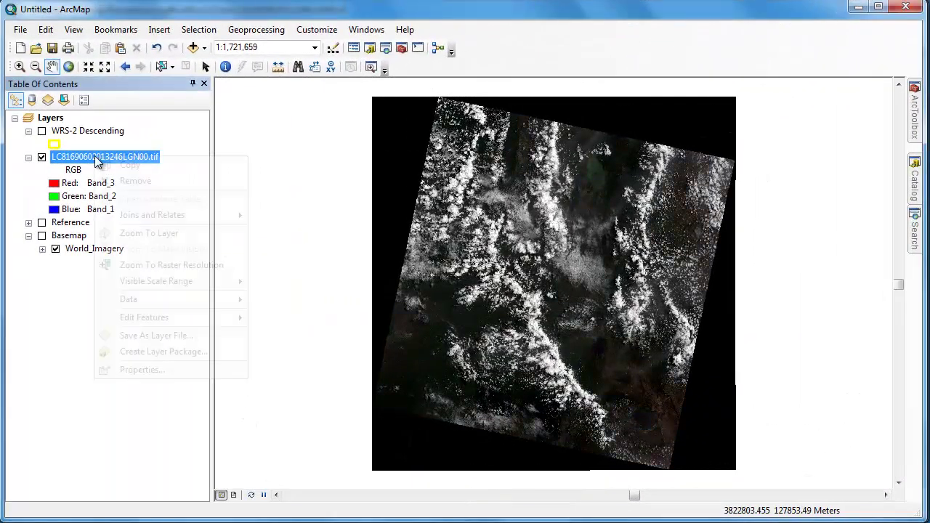
pyautogui.click(135, 371)
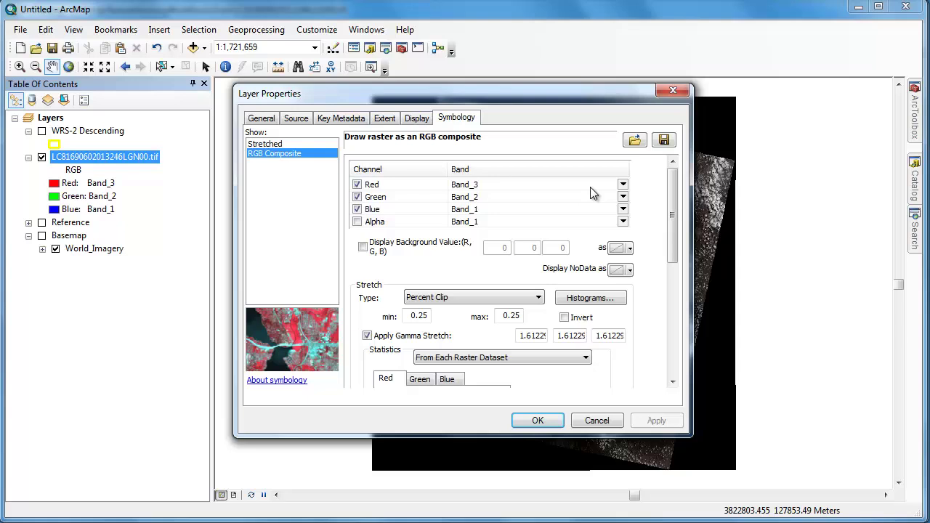
pyautogui.click(623, 185)
pyautogui.click(554, 238)
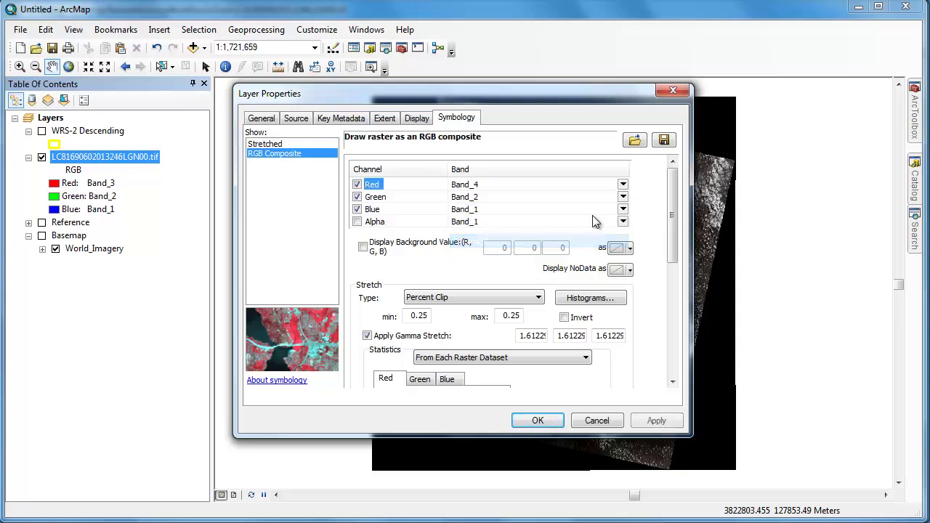
pyautogui.click(623, 197)
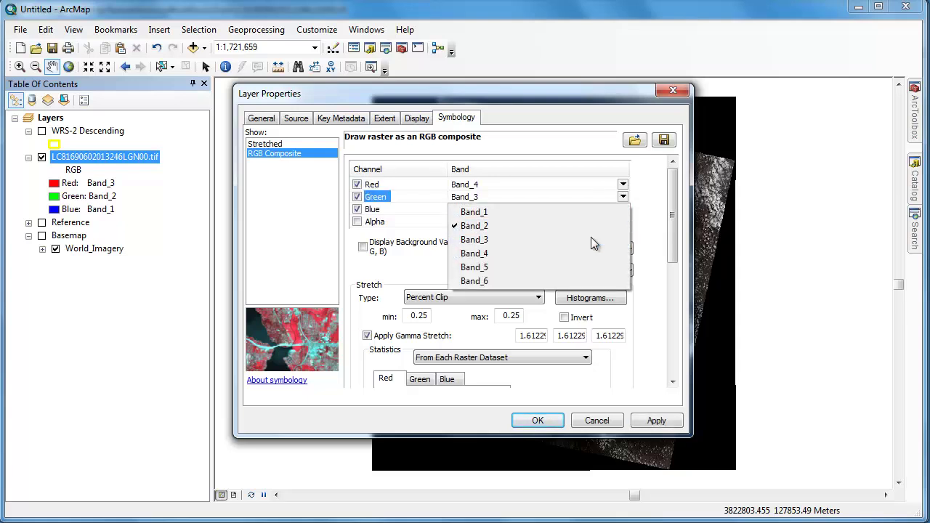
pyautogui.click(591, 238)
pyautogui.click(622, 209)
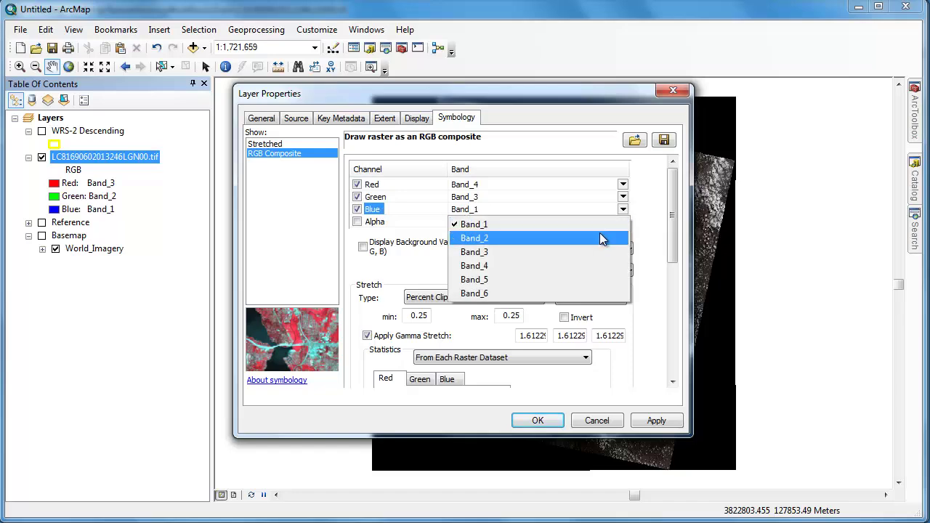
pyautogui.click(602, 238)
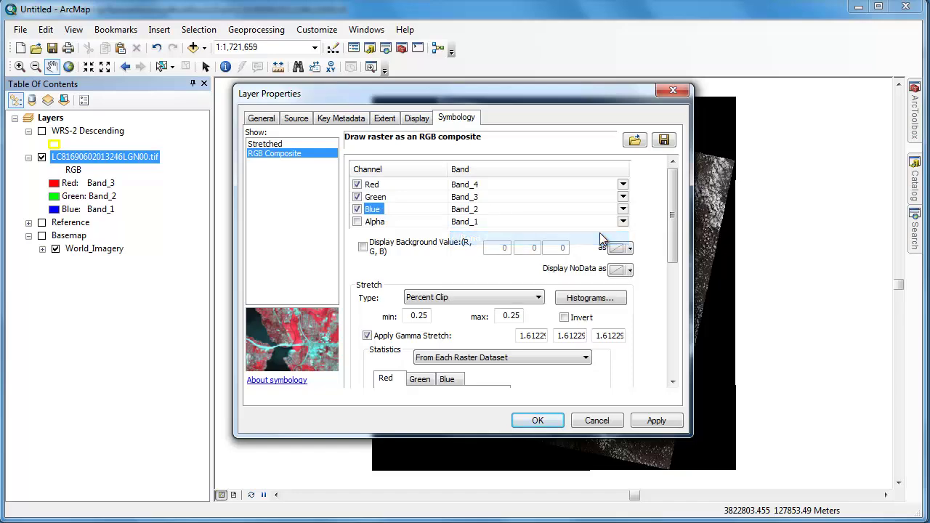
pyautogui.click(537, 422)
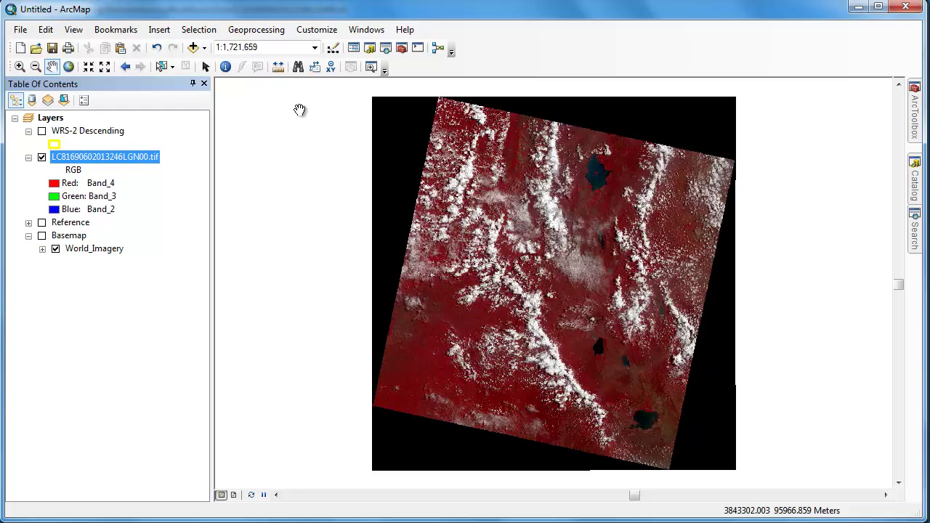
# Zoom in on the three dark lakes and lower the Landsat image's contrast in Image Analysis.
pyautogui.click(20, 67)
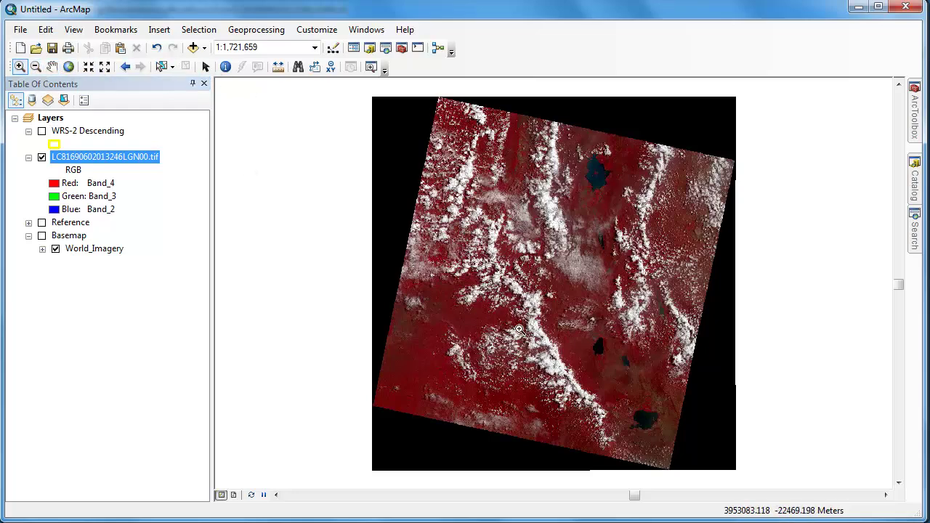
pyautogui.moveTo(579, 325); pyautogui.dragTo(667, 447)
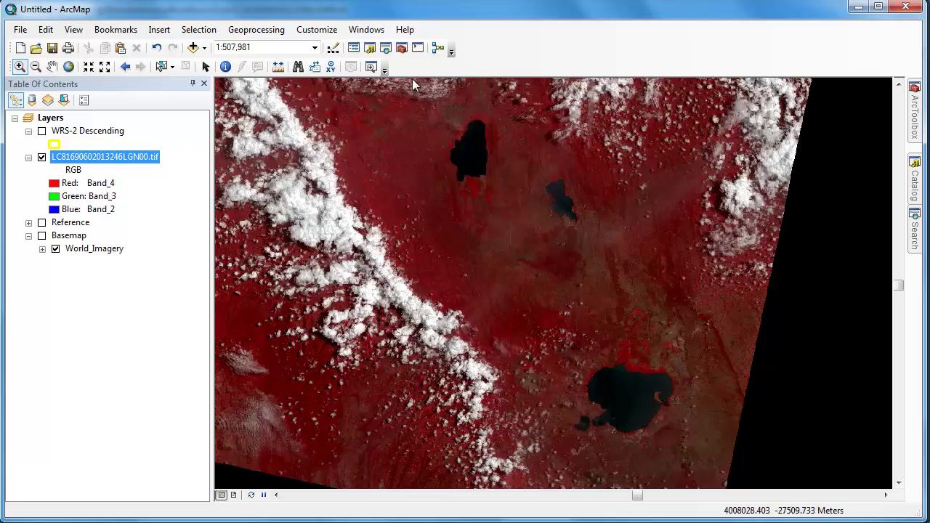
pyautogui.click(366, 31)
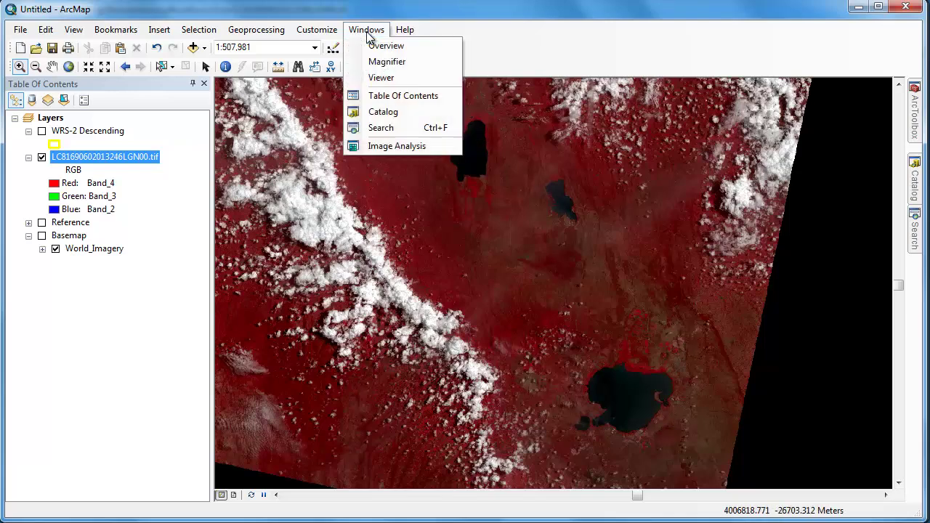
pyautogui.click(389, 145)
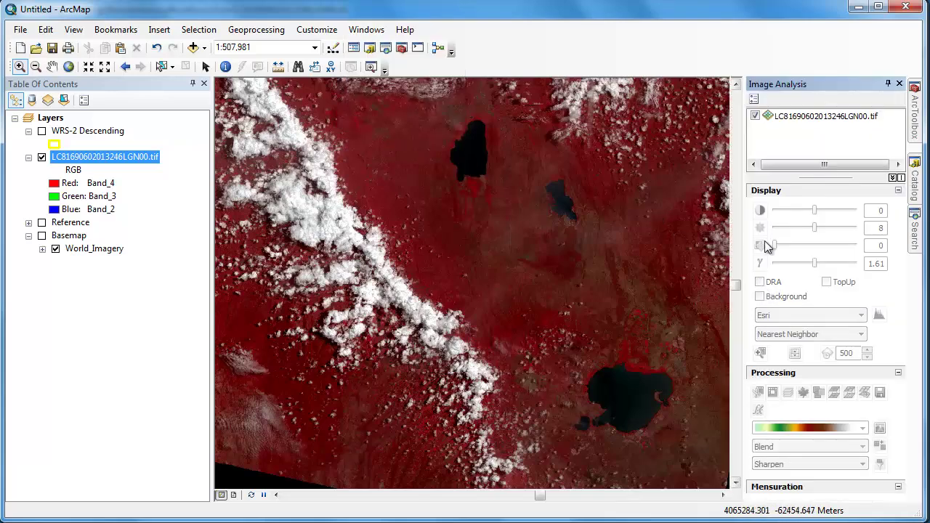
pyautogui.click(795, 119)
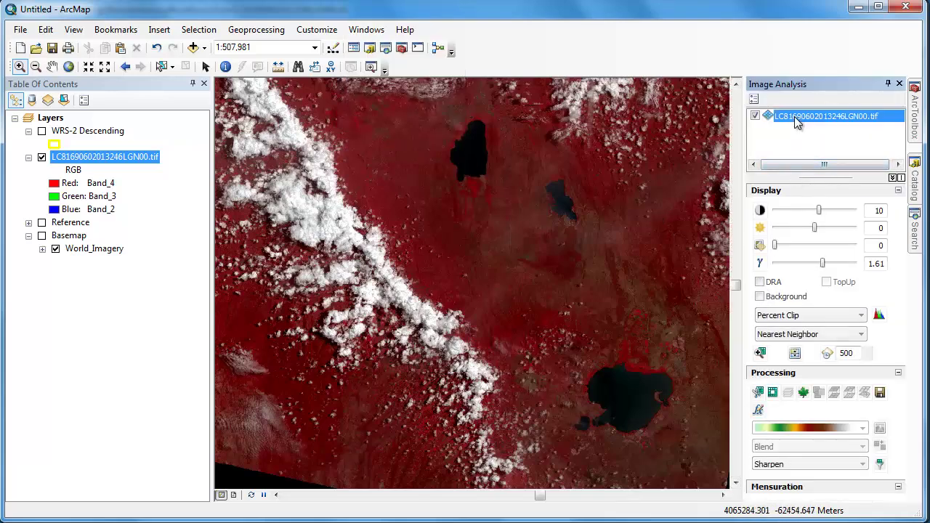
pyautogui.click(760, 283)
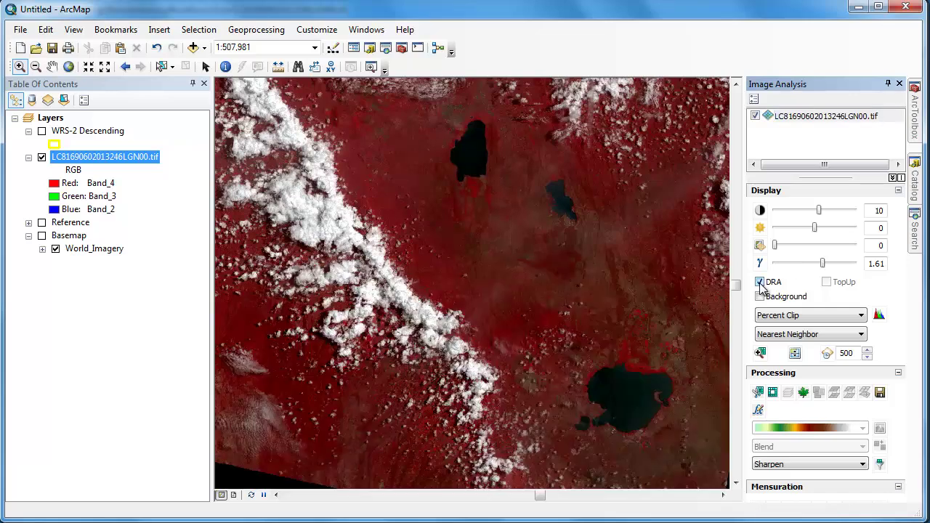
pyautogui.click(760, 283)
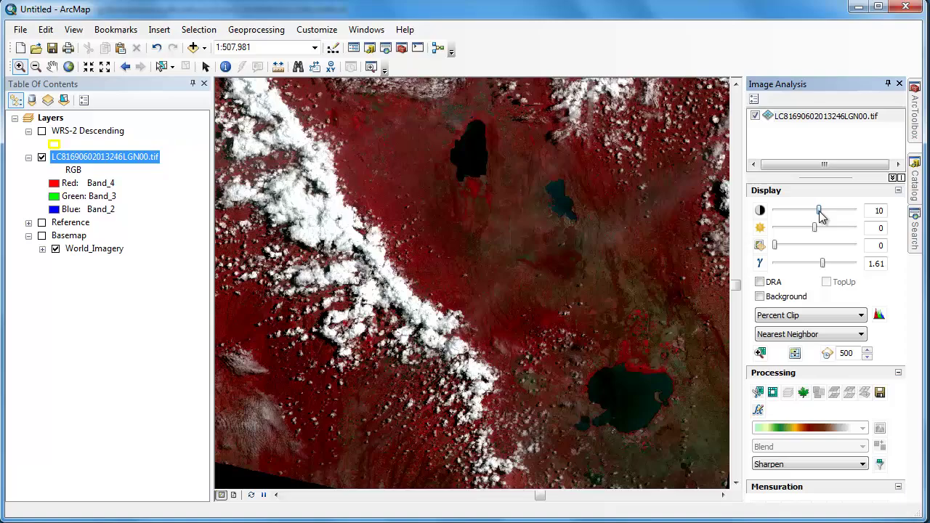
pyautogui.moveTo(819, 211)
pyautogui.mouseDown()
pyautogui.moveTo(812, 234)
pyautogui.moveTo(824, 233)
pyautogui.moveTo(820, 210)
pyautogui.moveTo(828, 216)
pyautogui.mouseUp()
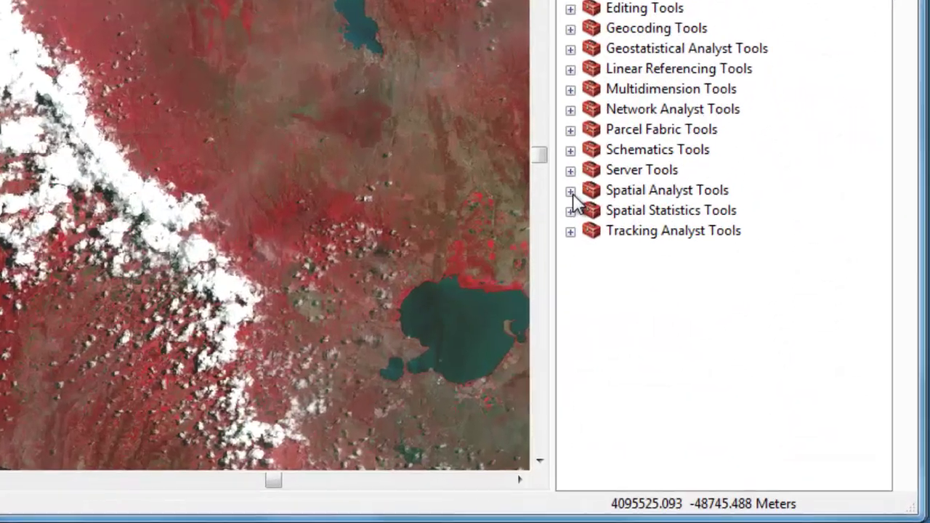
pyautogui.click(699, 309)
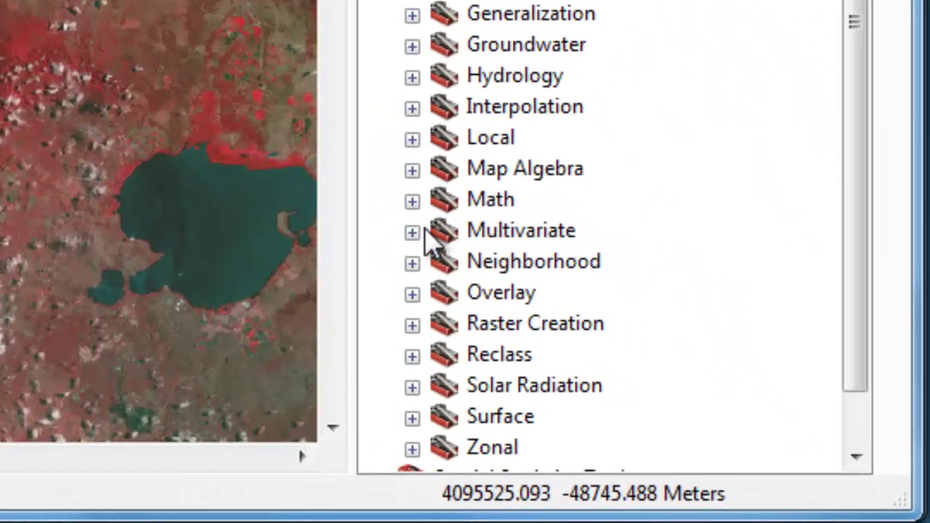
pyautogui.click(420, 232)
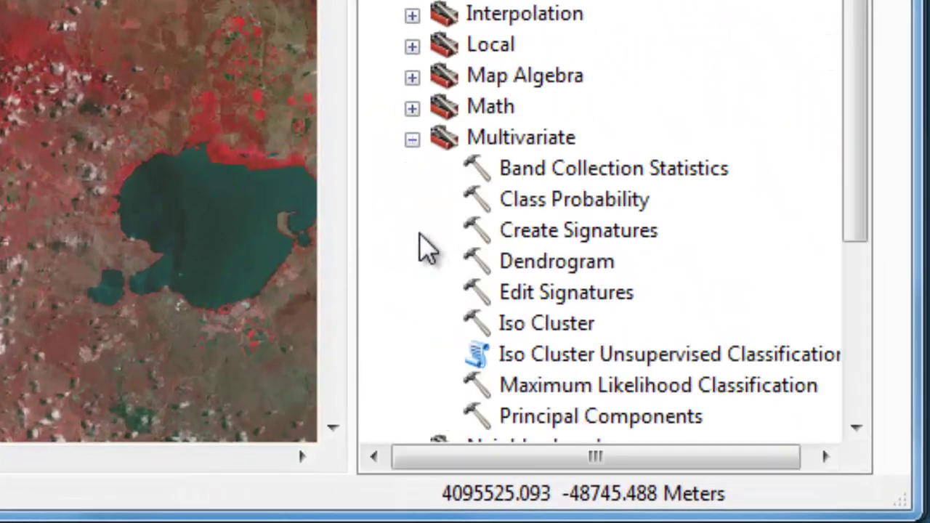
pyautogui.doubleClick(515, 352)
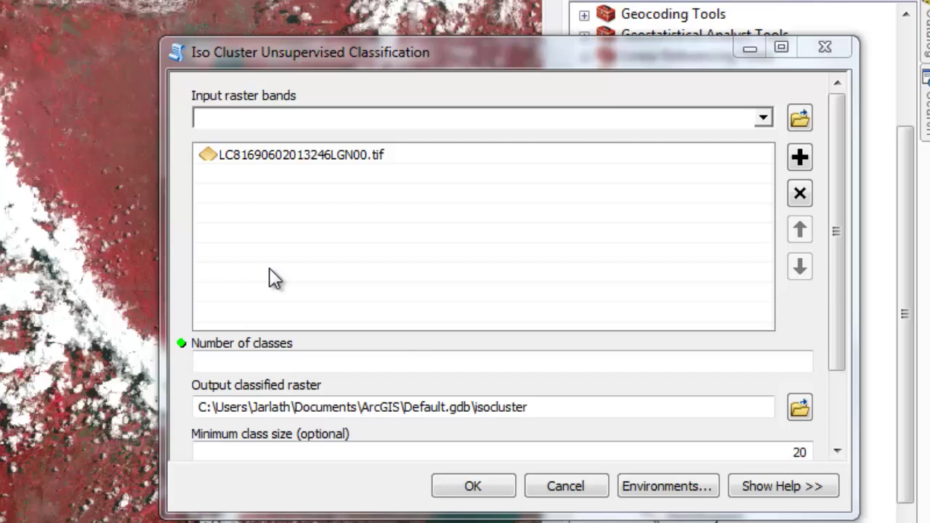
pyautogui.click(293, 361)
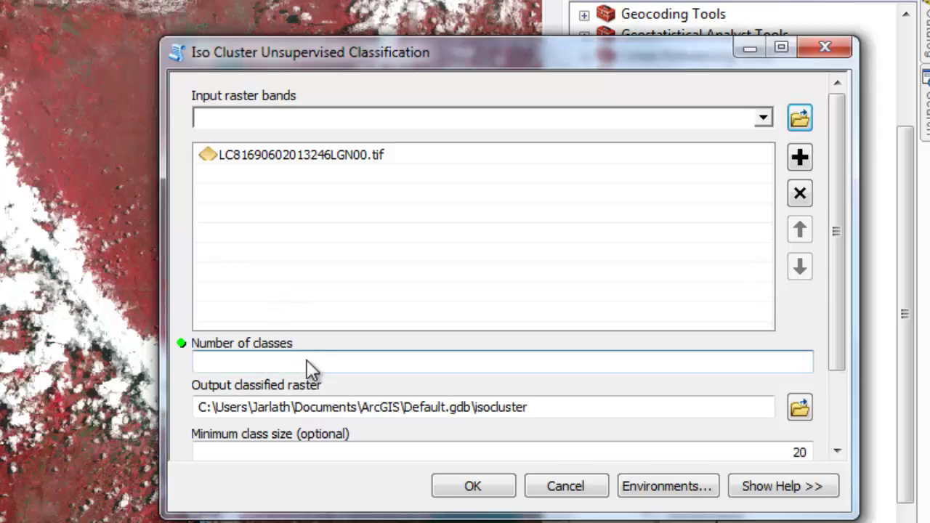
pyautogui.write('20')
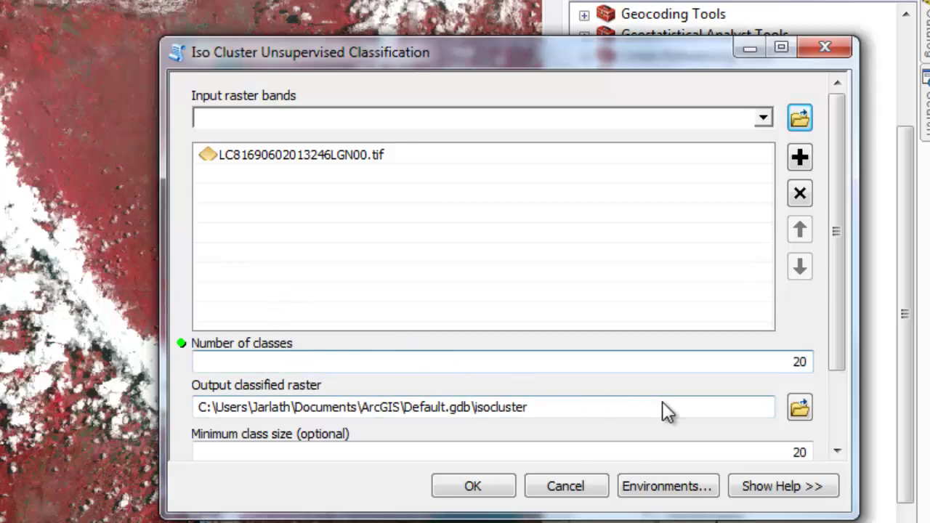
pyautogui.click(795, 408)
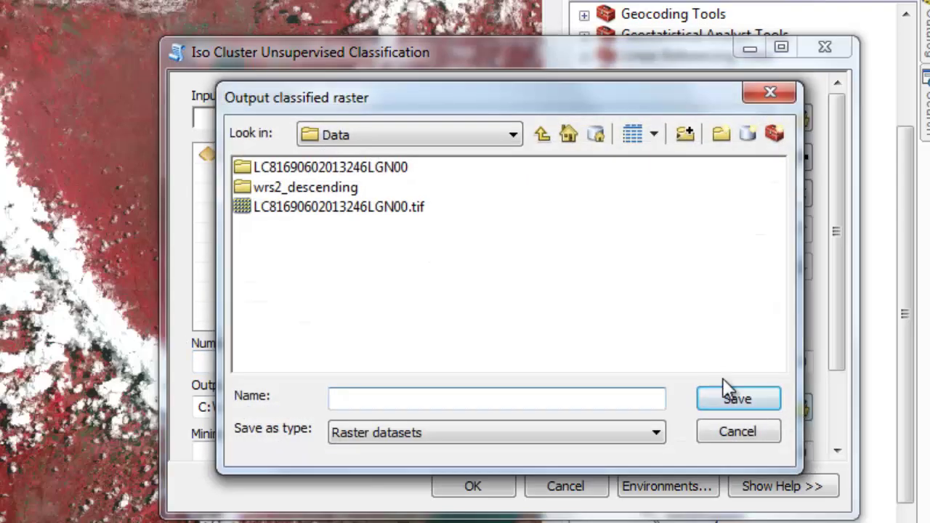
pyautogui.hotkey('ctrl', 'v')
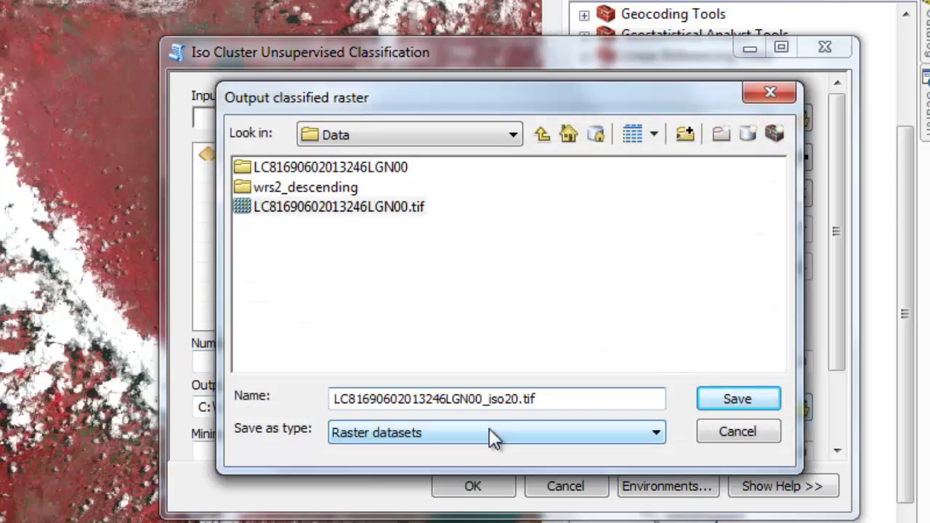
pyautogui.click(711, 403)
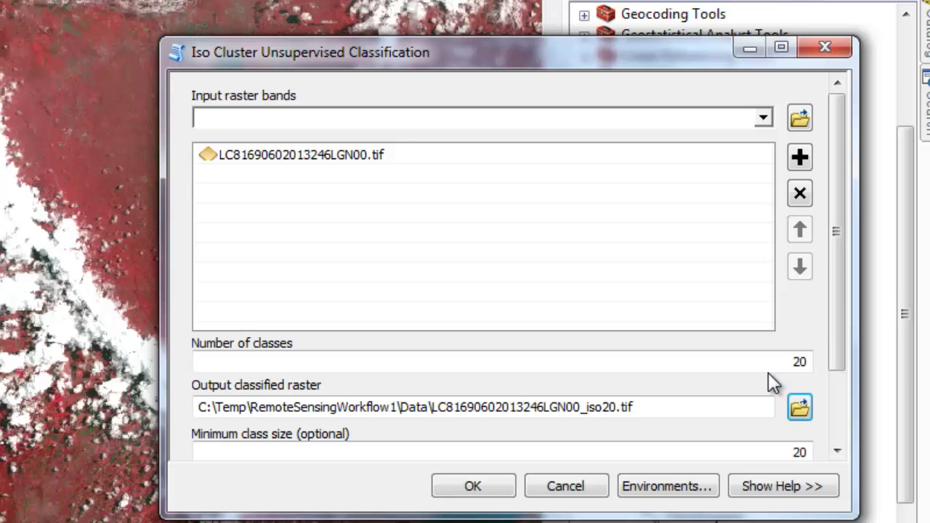
pyautogui.moveTo(833, 322); pyautogui.dragTo(838, 420)
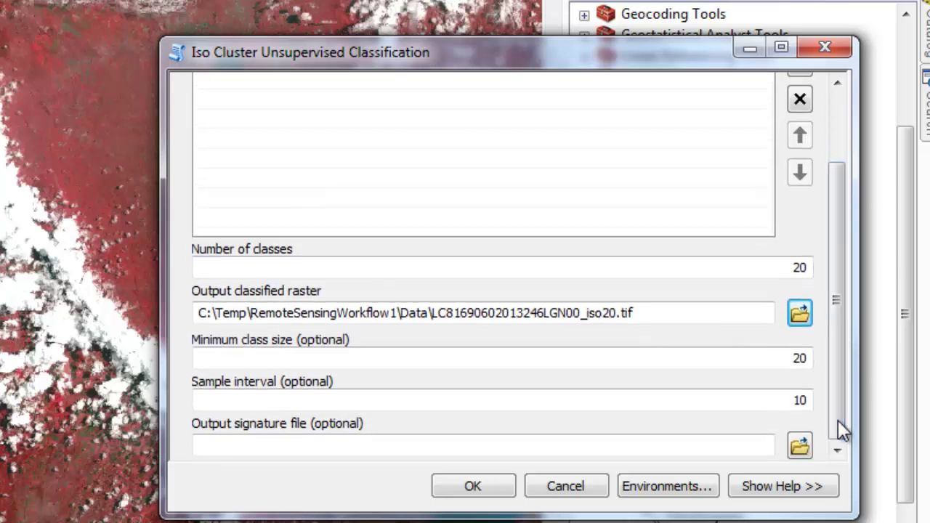
pyautogui.click(491, 489)
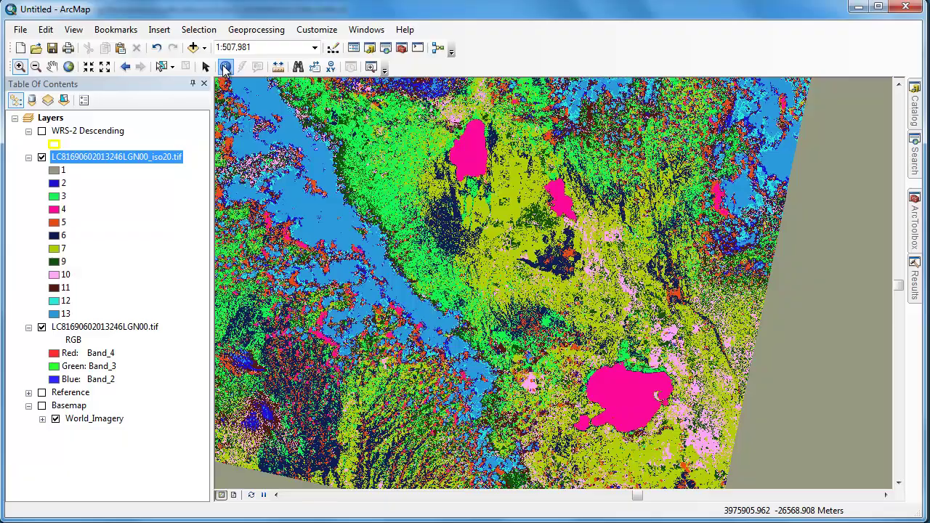
# Identify a lake pixel as class 4, then toggle the iso20 layer to compare with the imagery.
pyautogui.click(469, 157)
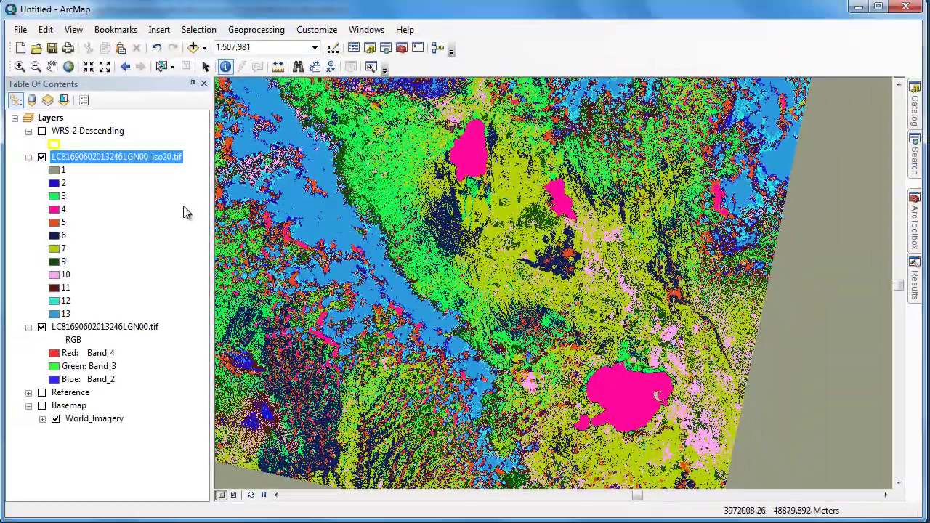
pyautogui.click(63, 210)
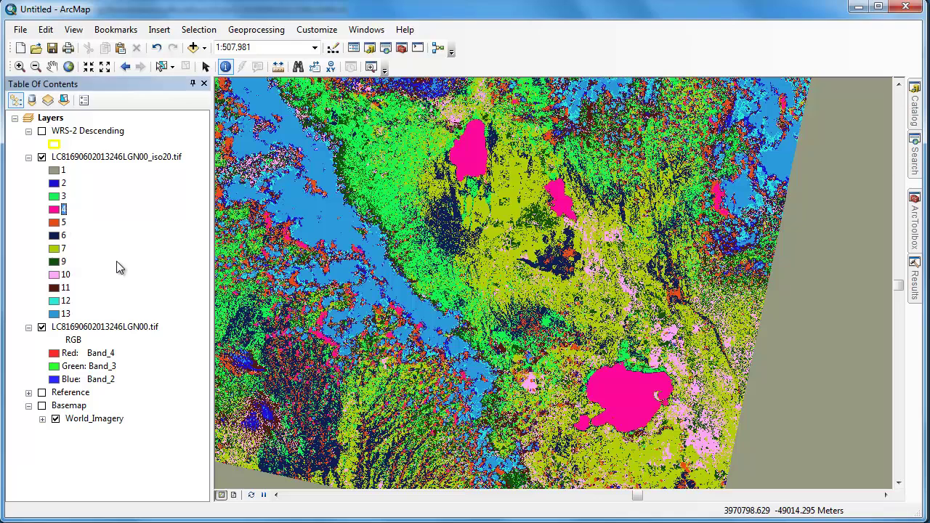
pyautogui.click(42, 157)
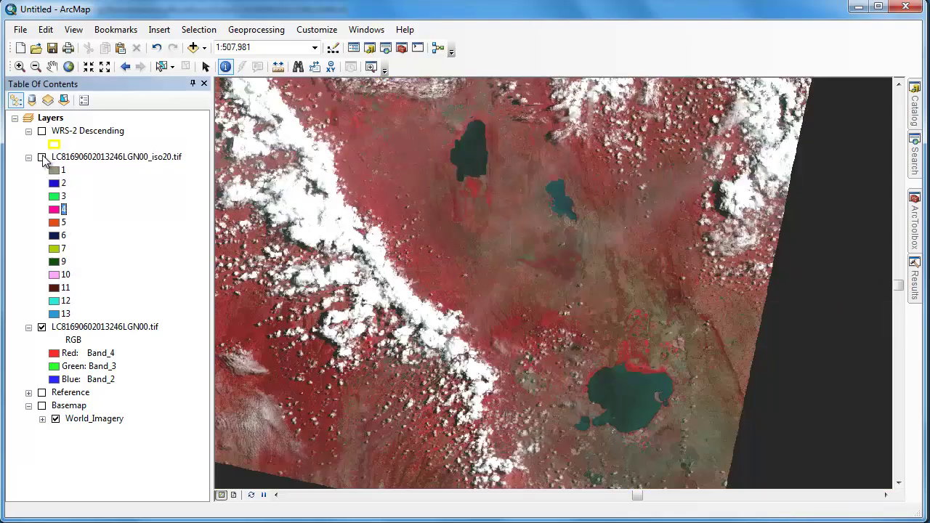
pyautogui.click(42, 157)
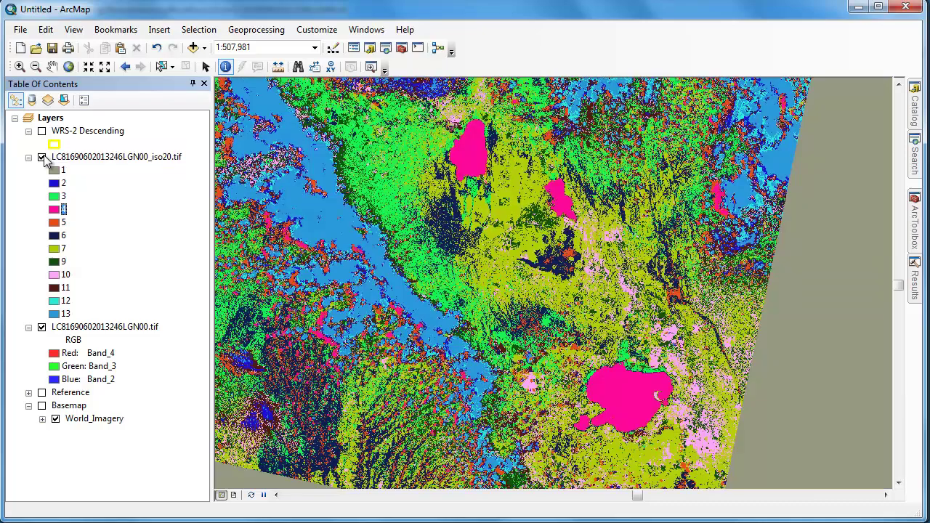
pyautogui.click(42, 157)
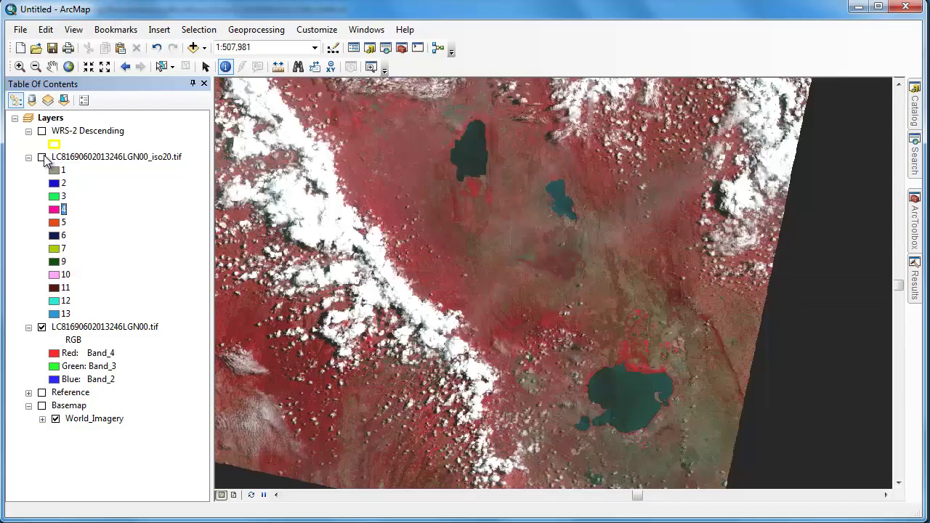
pyautogui.click(41, 157)
pyautogui.click(109, 156)
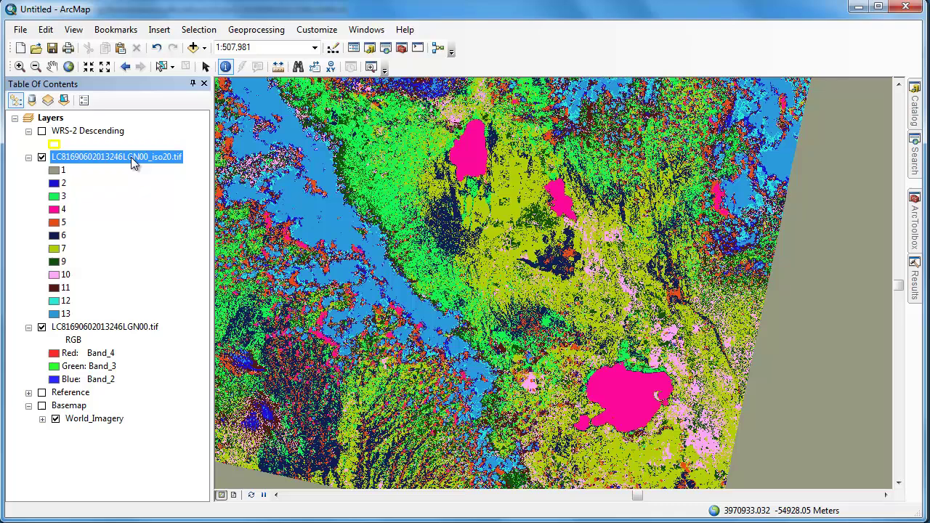
# Remove classes 1–3 and 5–13 from the iso20 symbology so only class 4 displays.
pyautogui.doubleClick(135, 159)
pyautogui.click(349, 252)
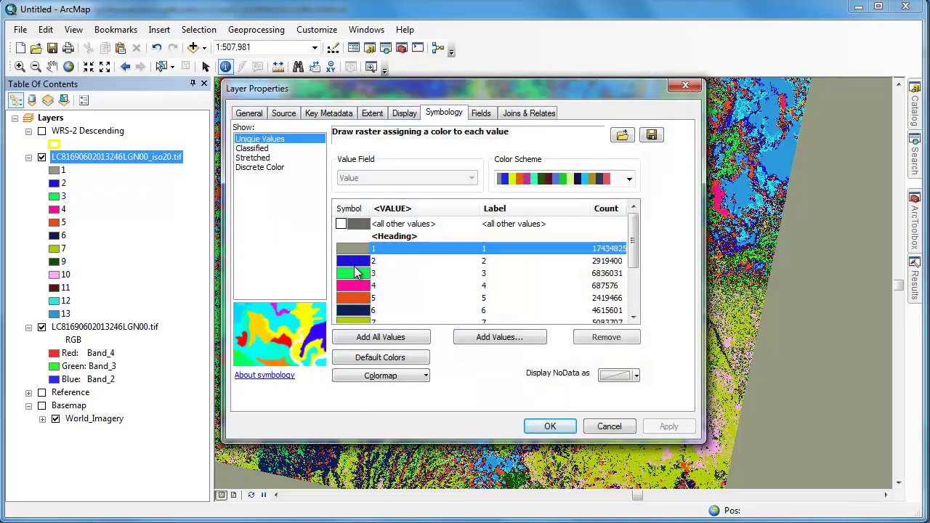
pyautogui.keyDown('shift'); pyautogui.click(372, 276); pyautogui.keyUp('shift')
pyautogui.click(606, 338)
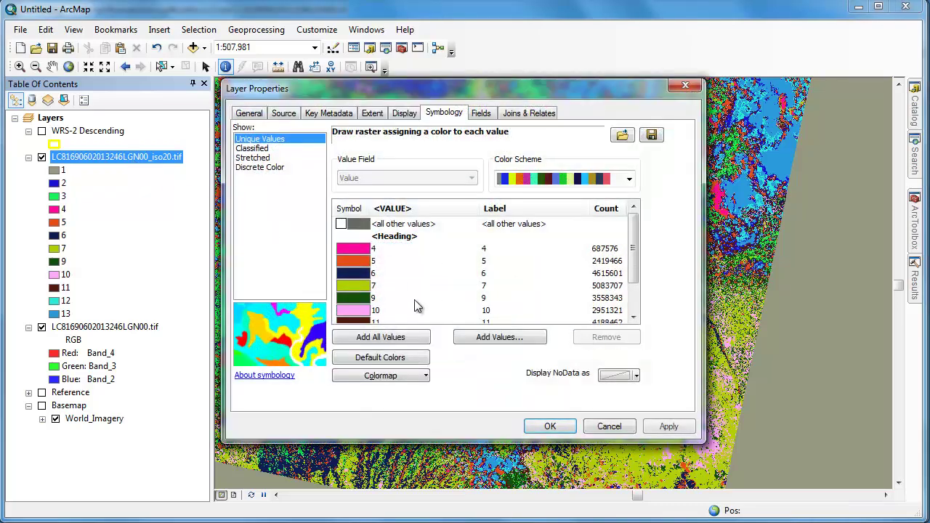
pyautogui.click(592, 263)
pyautogui.moveTo(630, 256); pyautogui.dragTo(636, 286)
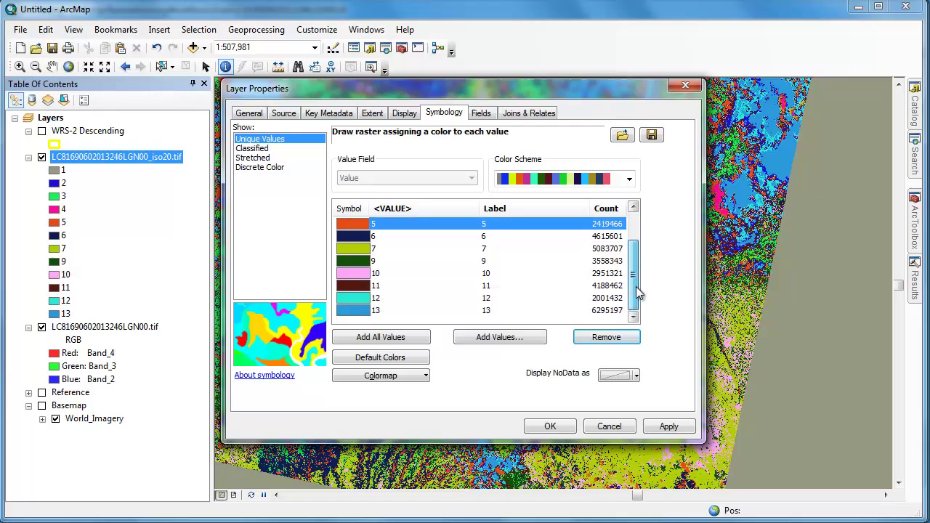
pyautogui.keyDown('shift'); pyautogui.click(366, 311); pyautogui.keyUp('shift')
pyautogui.click(594, 338)
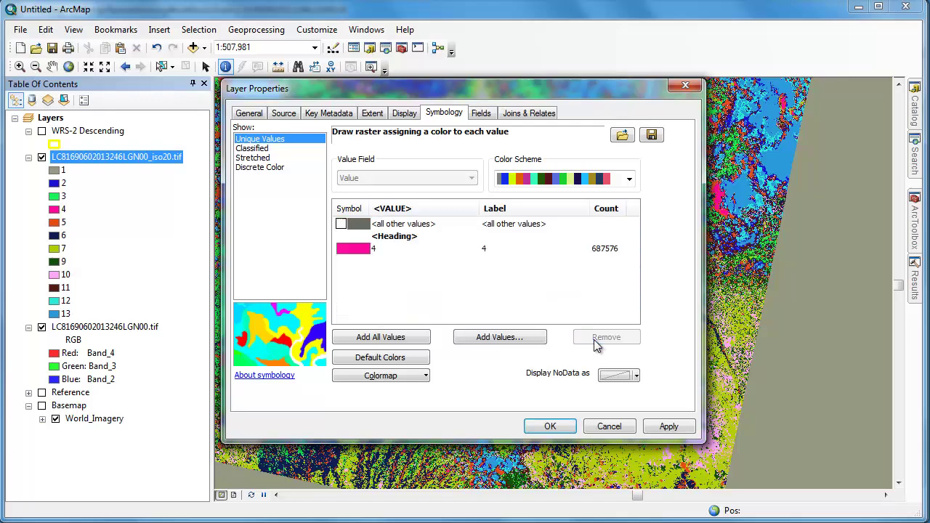
pyautogui.click(552, 428)
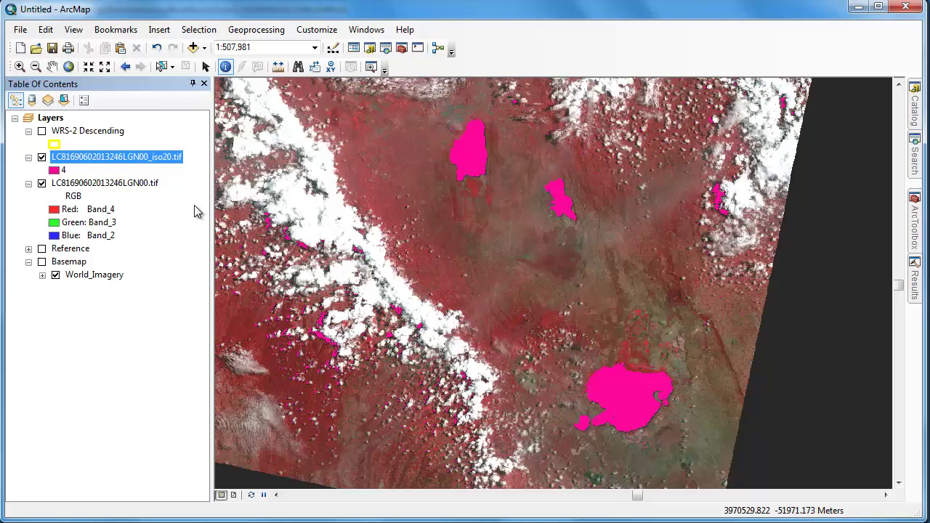
# Toggle the magenta class 4 overlay on and off to check it against the lakes.
pyautogui.click(41, 158)
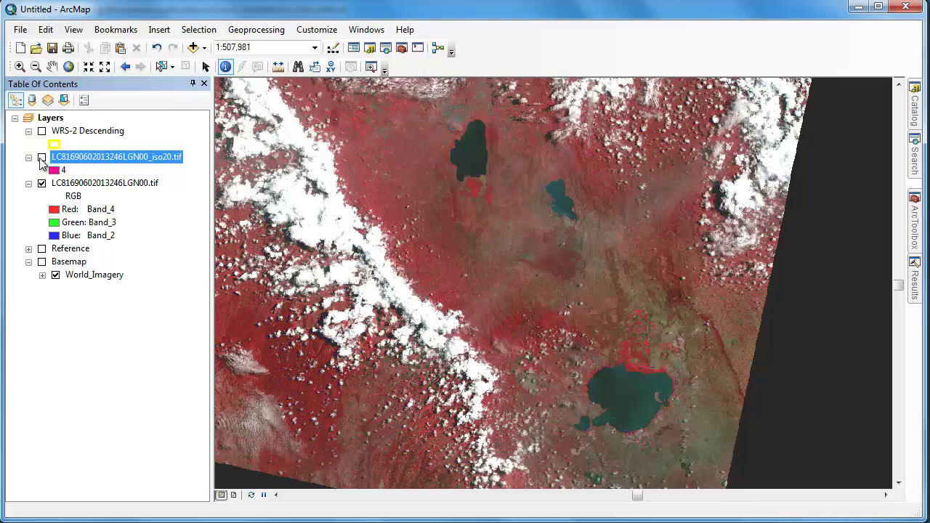
pyautogui.click(41, 158)
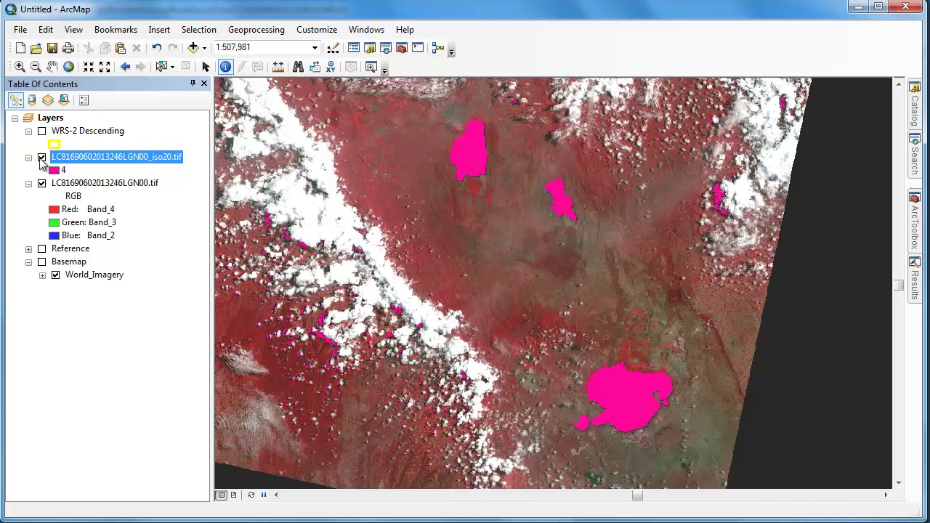
pyautogui.click(41, 158)
pyautogui.click(41, 158)
pyautogui.click(42, 157)
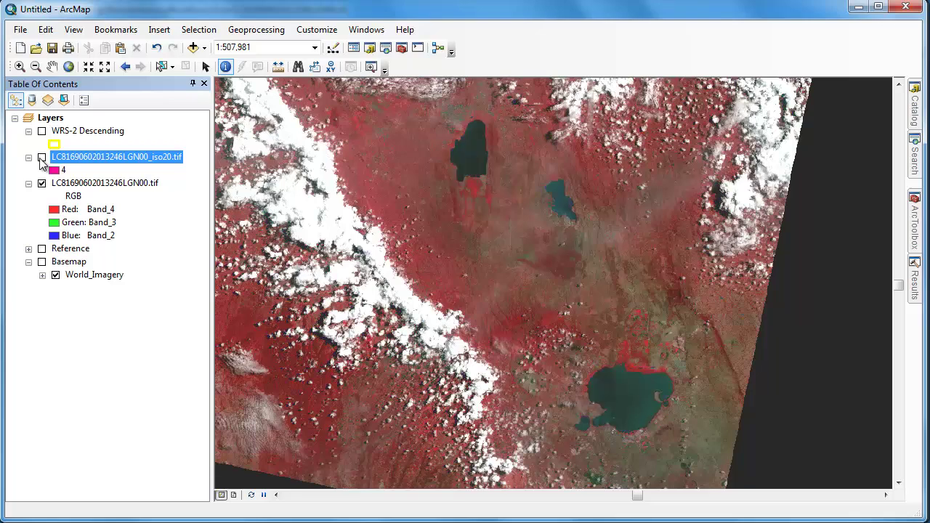
pyautogui.click(42, 157)
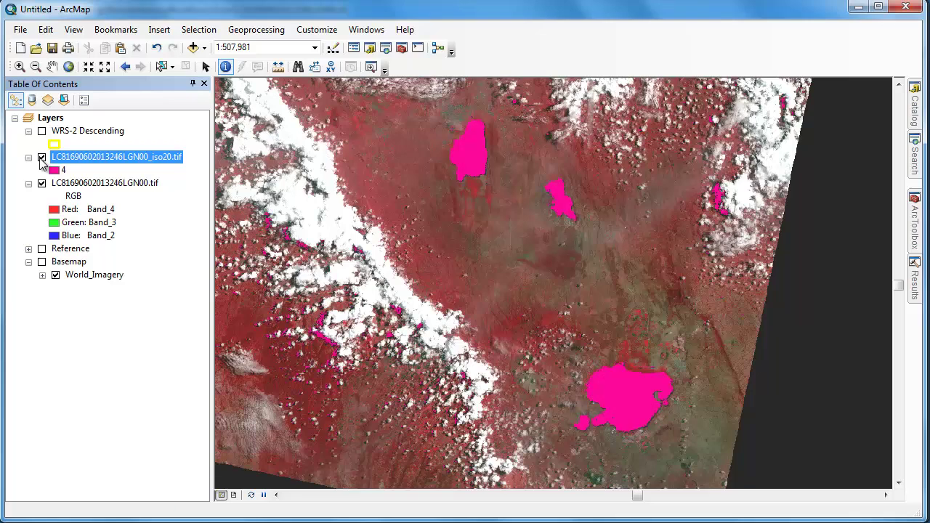
# Expand ArcToolbox's Spatial Analyst Reclass toolset.
pyautogui.click(915, 236)
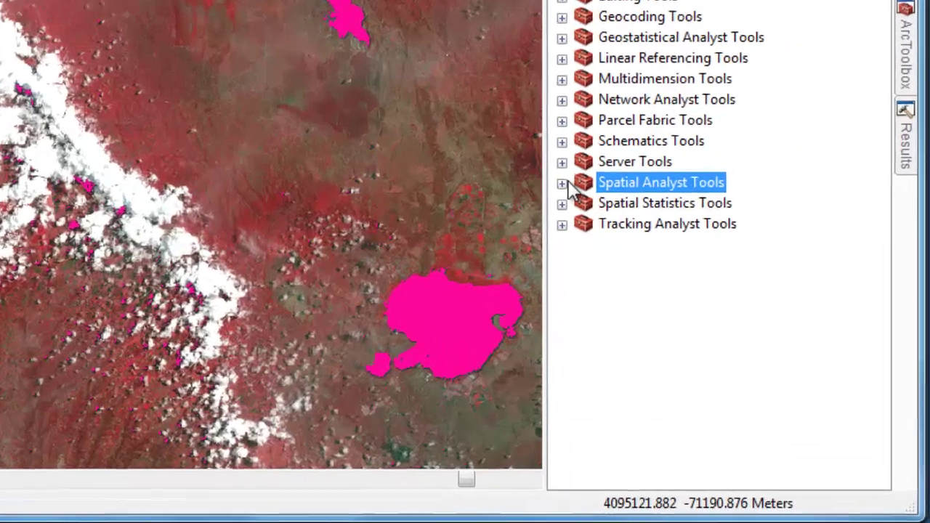
pyautogui.click(698, 309)
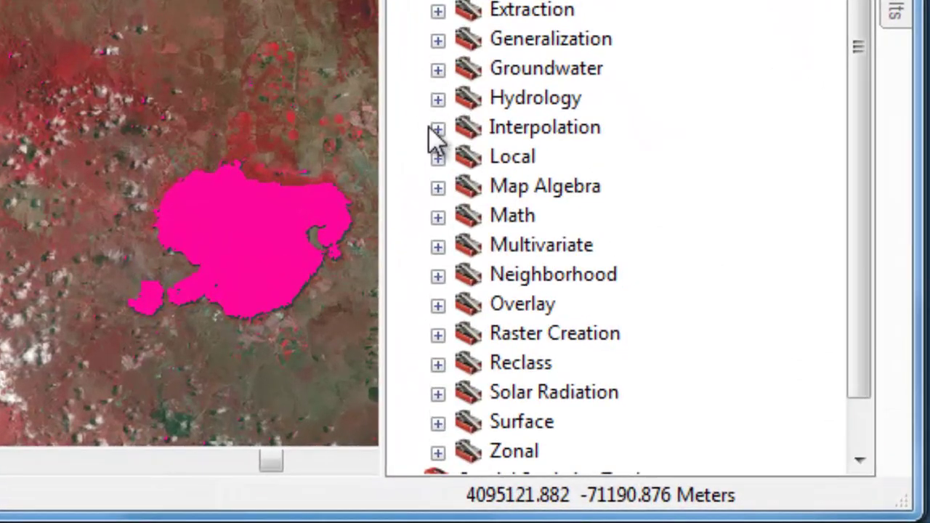
pyautogui.click(436, 363)
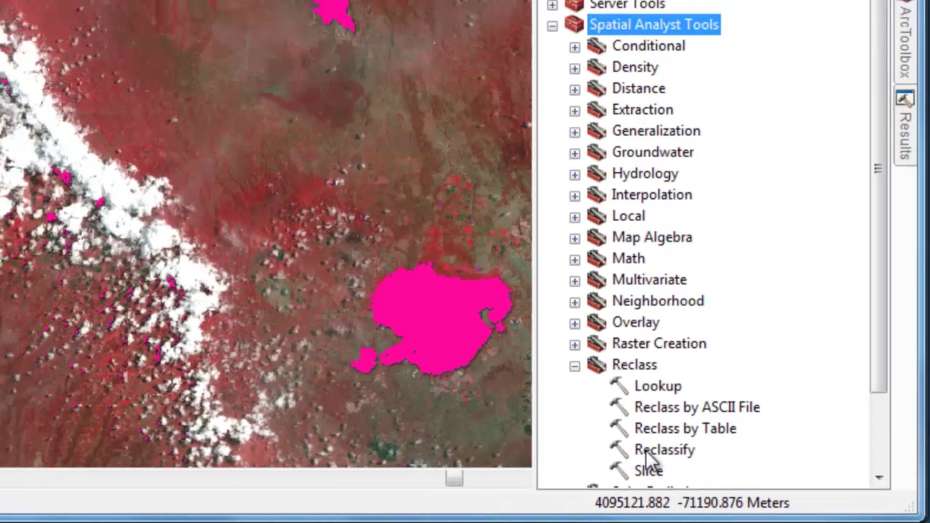
pyautogui.doubleClick(534, 421)
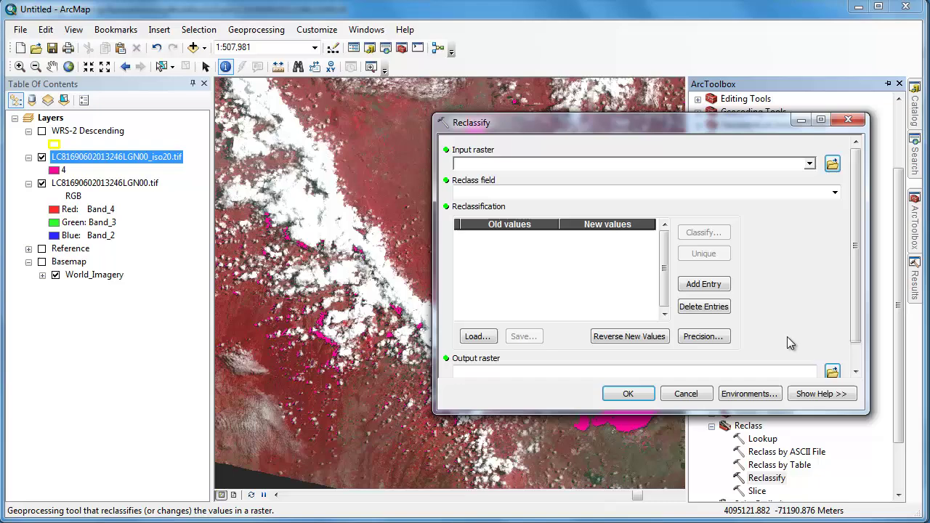
pyautogui.moveTo(162, 159); pyautogui.dragTo(471, 167)
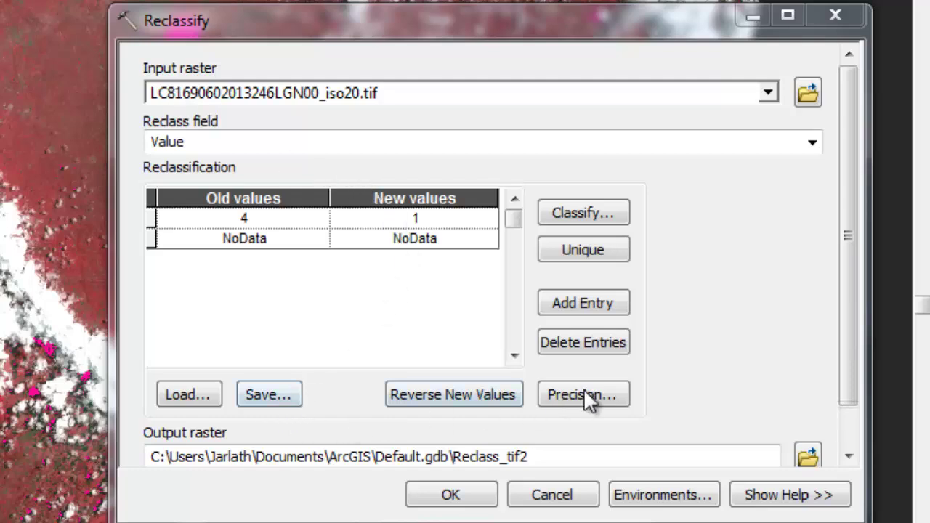
pyautogui.moveTo(848, 332); pyautogui.dragTo(850, 375)
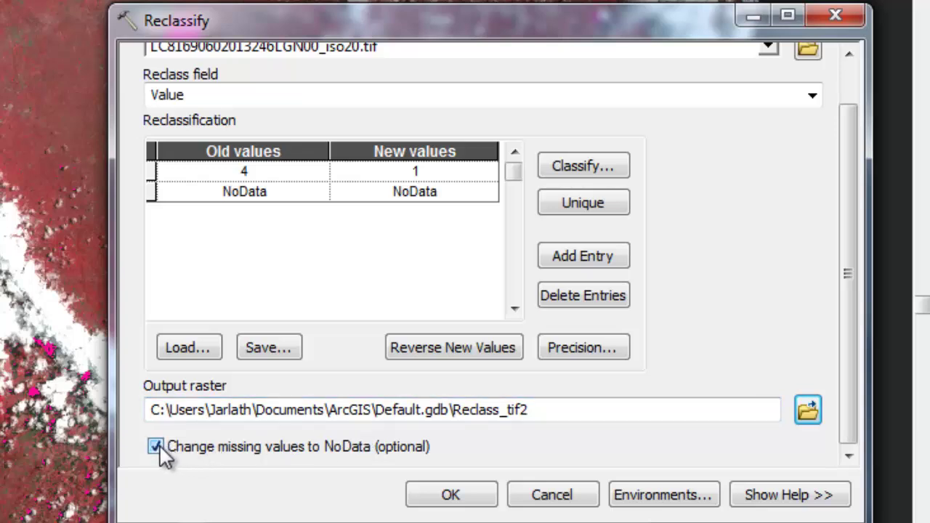
pyautogui.click(809, 413)
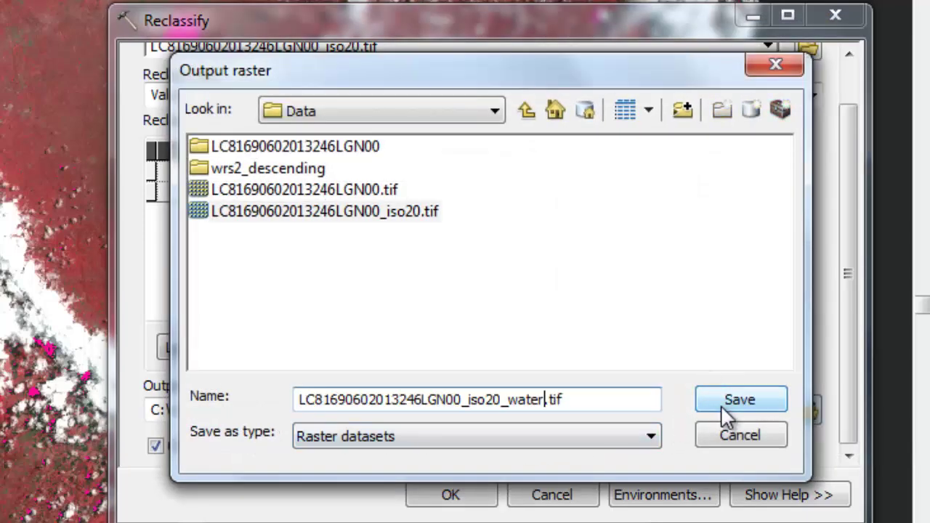
pyautogui.click(734, 402)
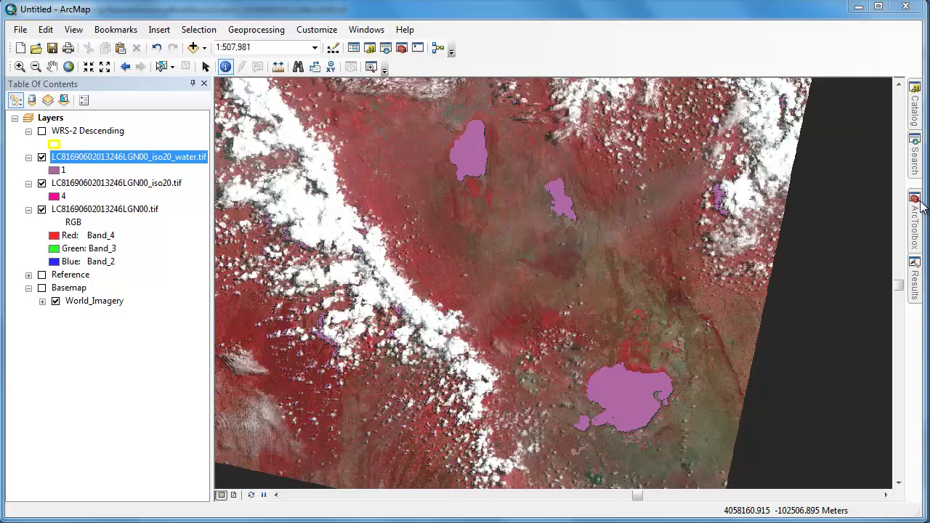
# Create a new file geodatabase named KenyaWater.gdb in the Data folder.
pyautogui.click(914, 125)
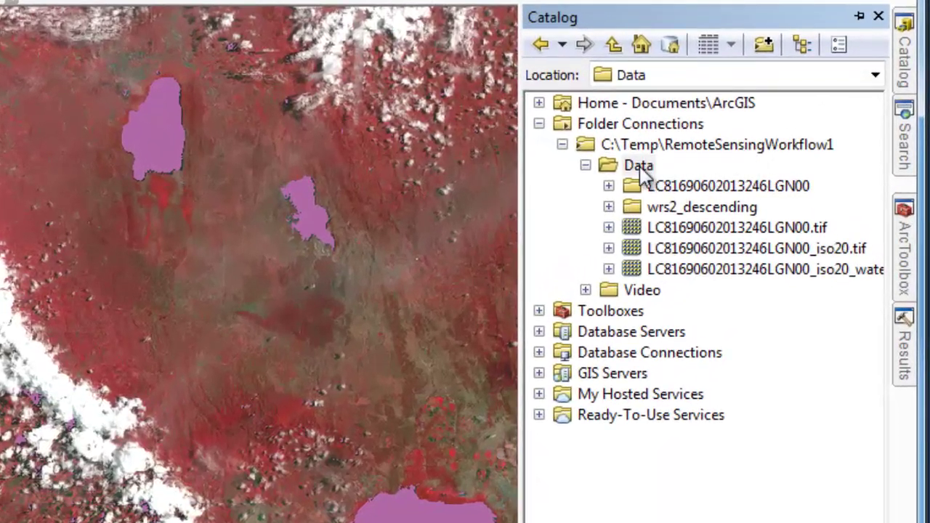
pyautogui.rightClick(757, 173)
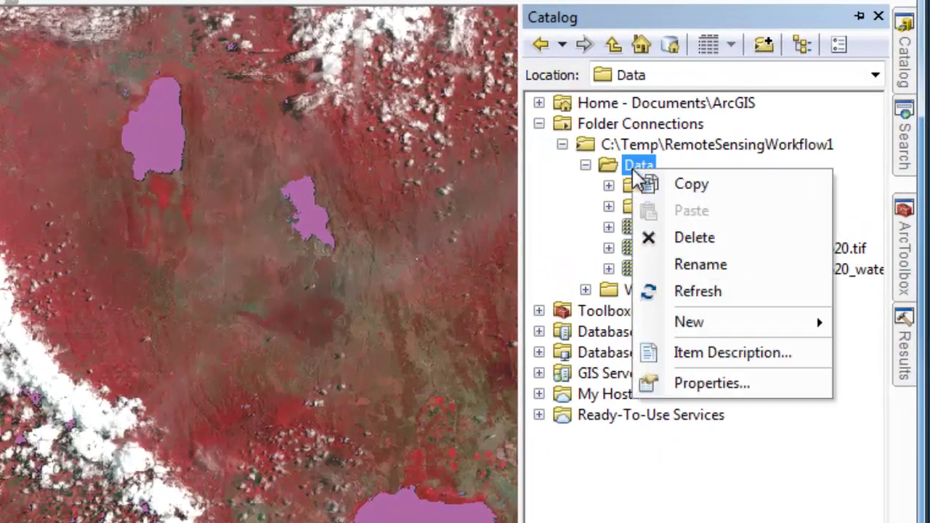
pyautogui.moveTo(646, 332)
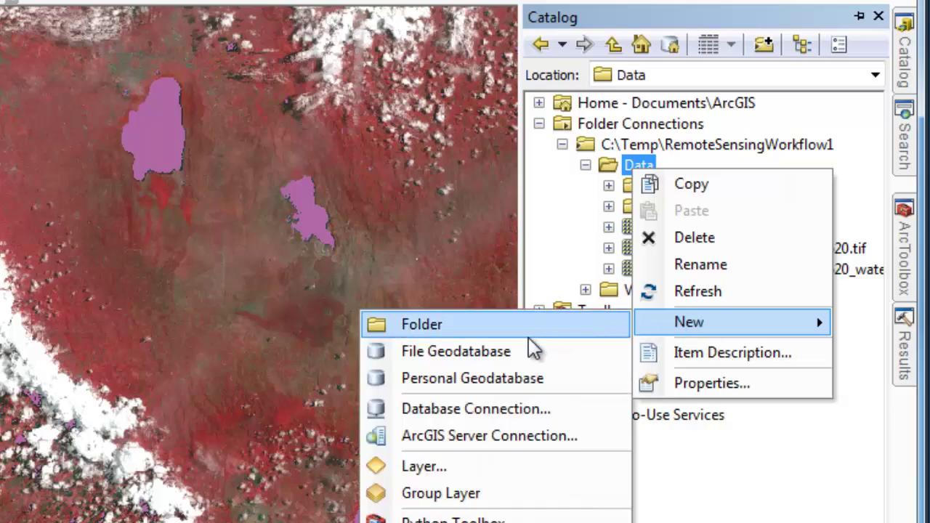
pyautogui.click(519, 354)
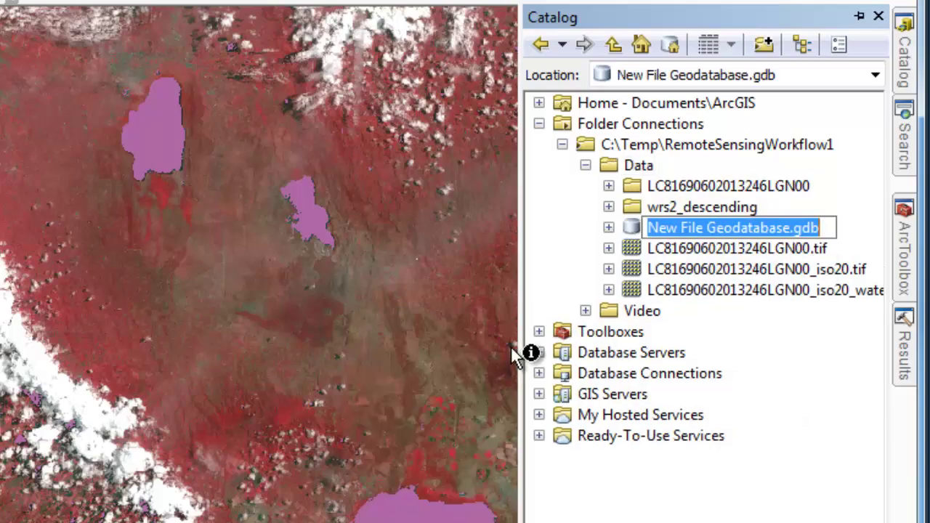
pyautogui.write('KenyaWater.gdb')
pyautogui.press('Return')
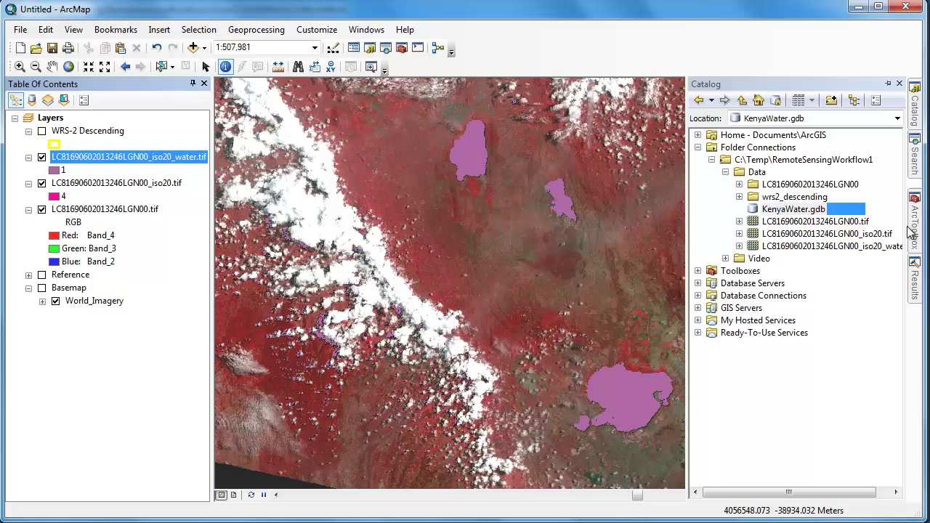
pyautogui.click(913, 231)
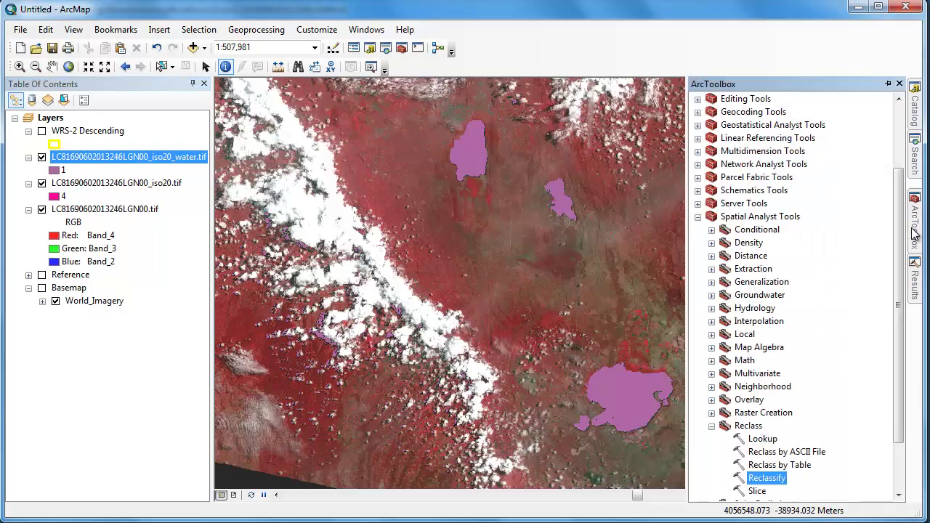
# Convert the water raster with Raster to Polygon into the Water feature class in KenyaWater.gdb.
pyautogui.click(698, 216)
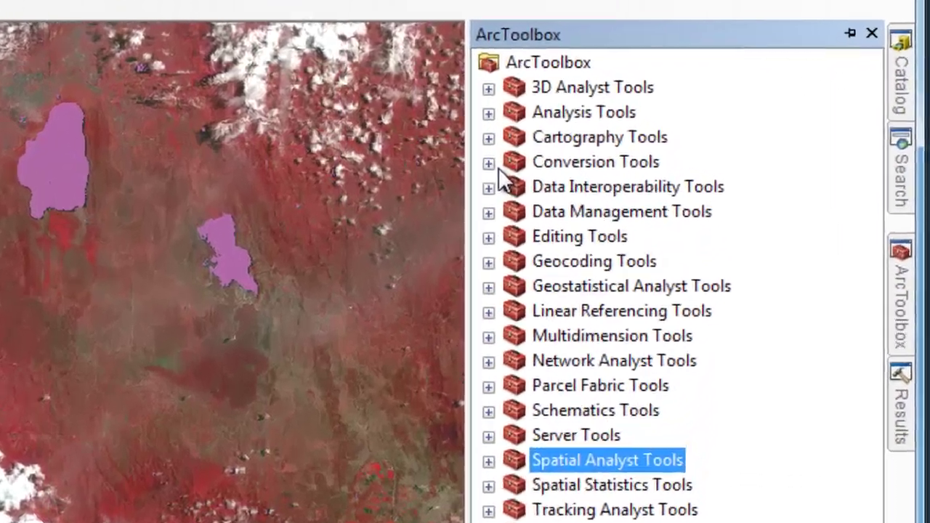
pyautogui.click(697, 138)
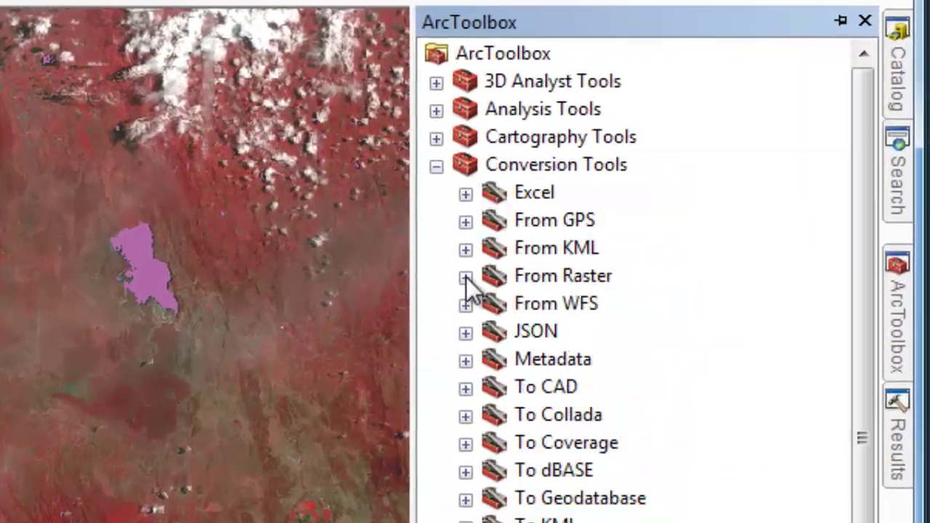
pyautogui.click(466, 278)
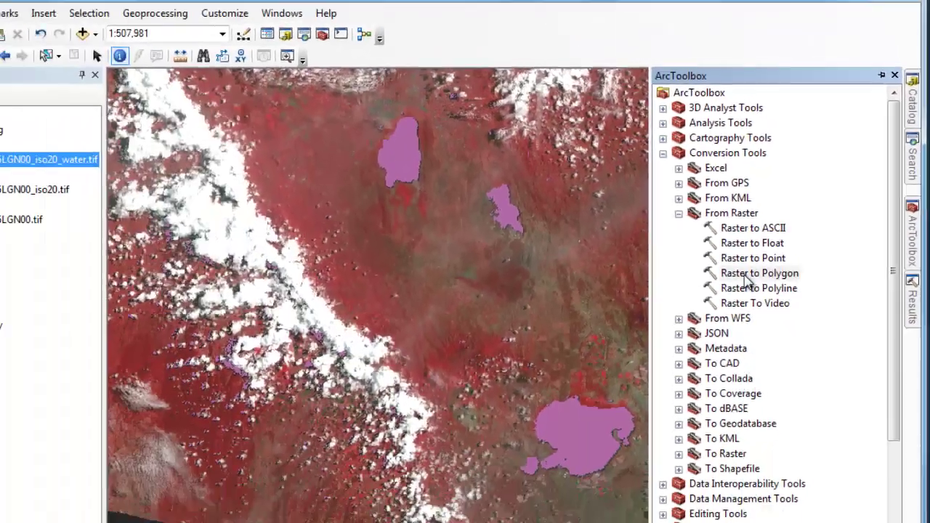
pyautogui.doubleClick(756, 274)
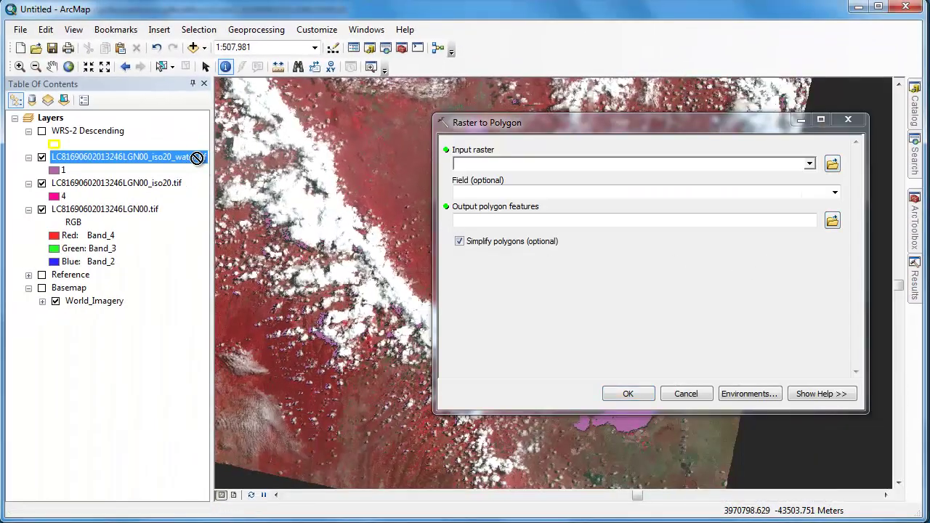
pyautogui.moveTo(449, 166); pyautogui.dragTo(467, 164)
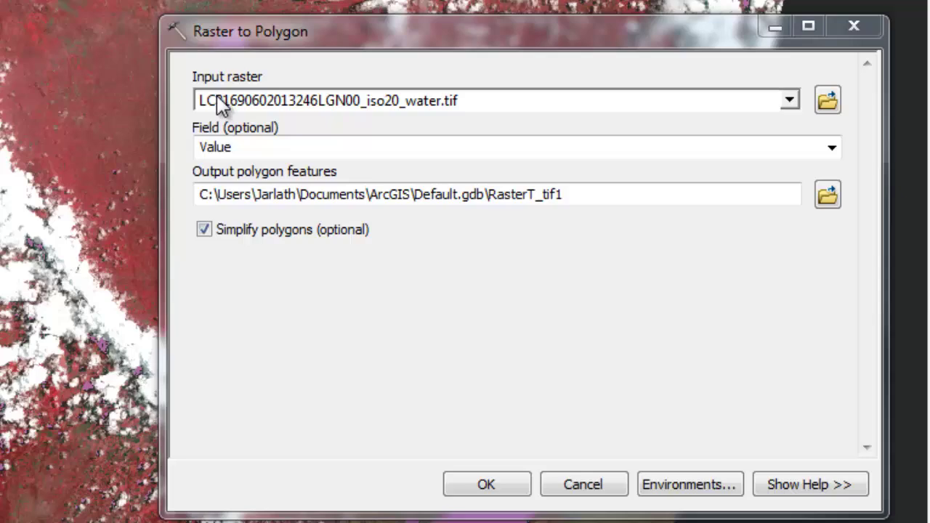
pyautogui.click(827, 197)
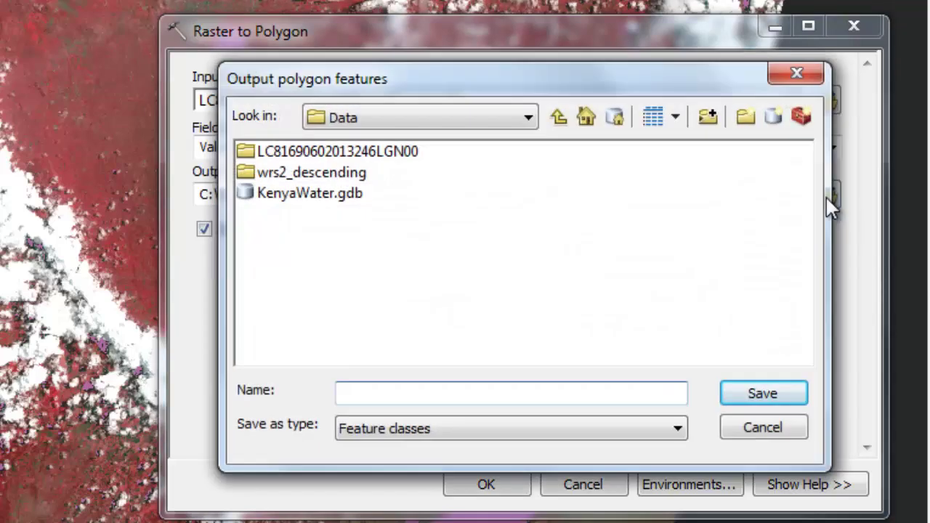
pyautogui.doubleClick(338, 194)
pyautogui.click(370, 396)
pyautogui.write('Water')
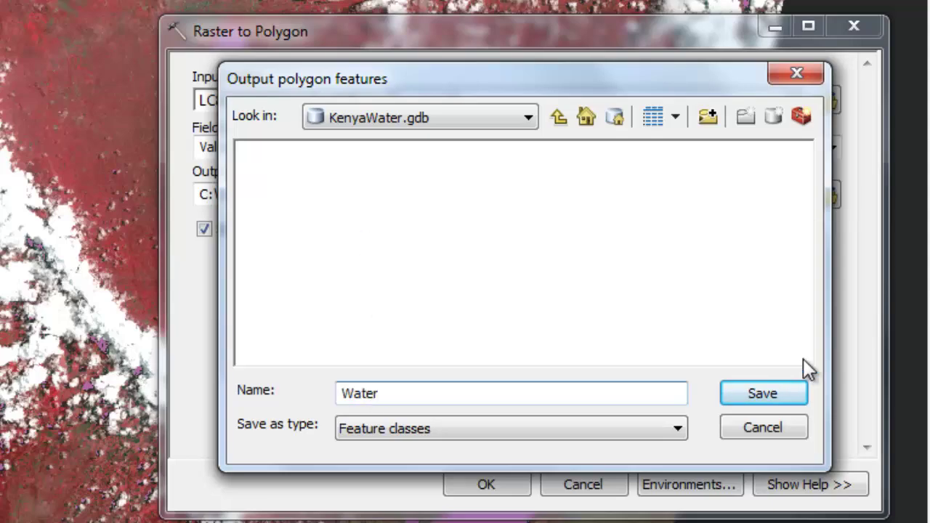
pyautogui.click(741, 394)
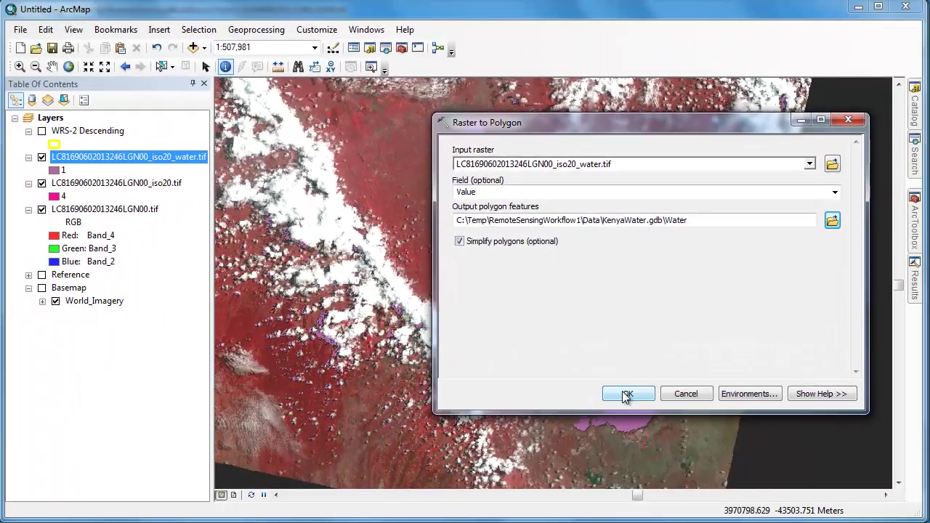
pyautogui.click(613, 403)
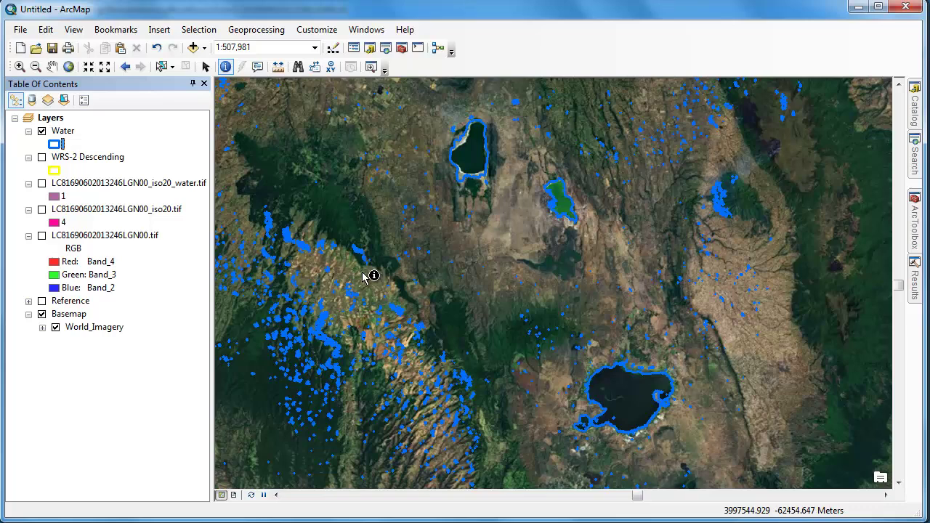
# Identify the green lake polygon (OBJECTID 6844) and read its Shape_Area of 21879443.974362.
pyautogui.click(52, 66)
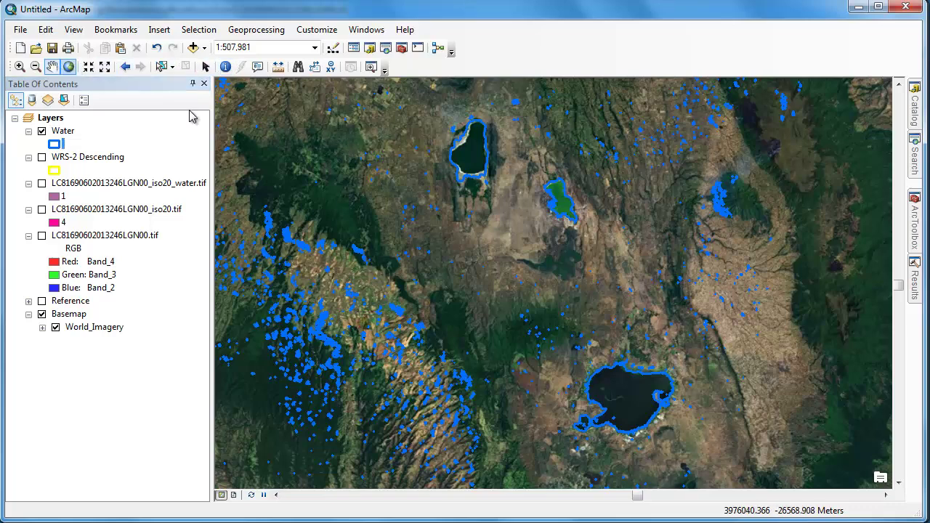
pyautogui.moveTo(334, 178); pyautogui.dragTo(409, 239)
pyautogui.moveTo(386, 182); pyautogui.dragTo(349, 236)
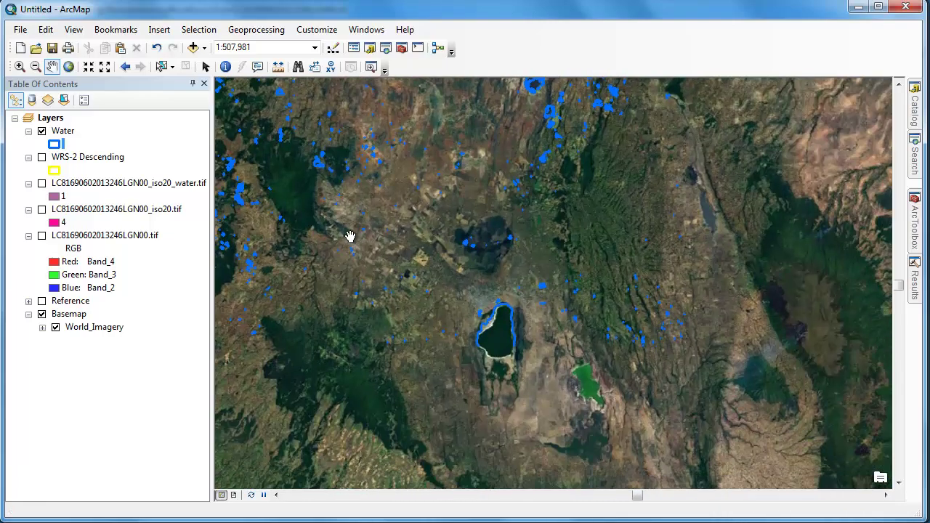
pyautogui.moveTo(536, 282); pyautogui.dragTo(414, 193)
pyautogui.moveTo(473, 232); pyautogui.dragTo(507, 139)
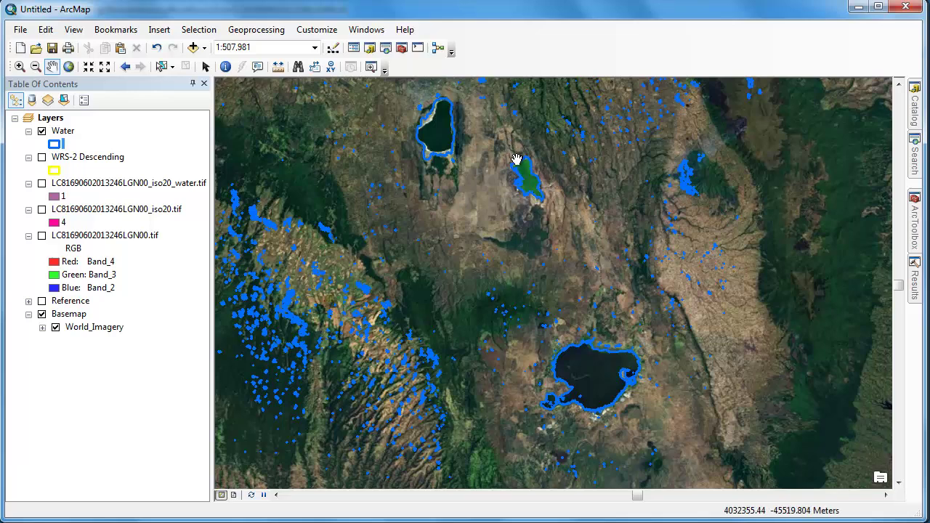
pyautogui.click(225, 67)
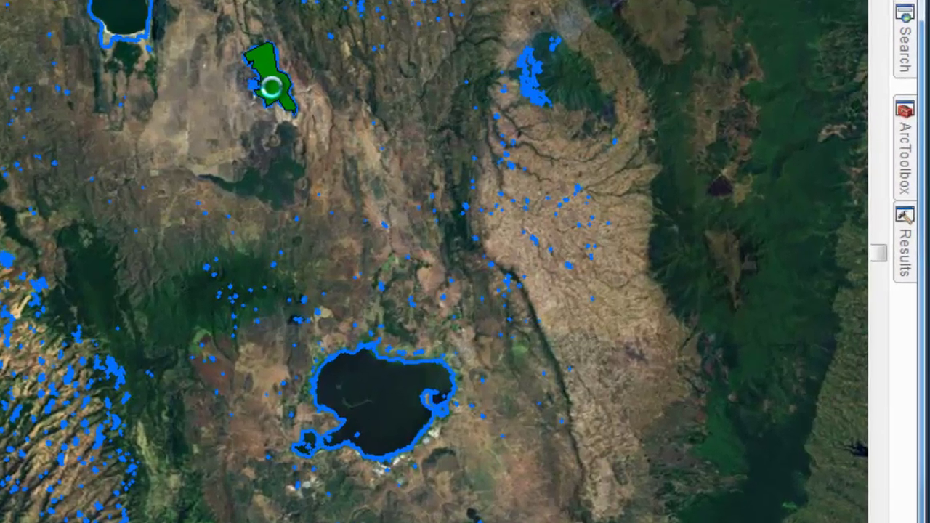
pyautogui.click(272, 87)
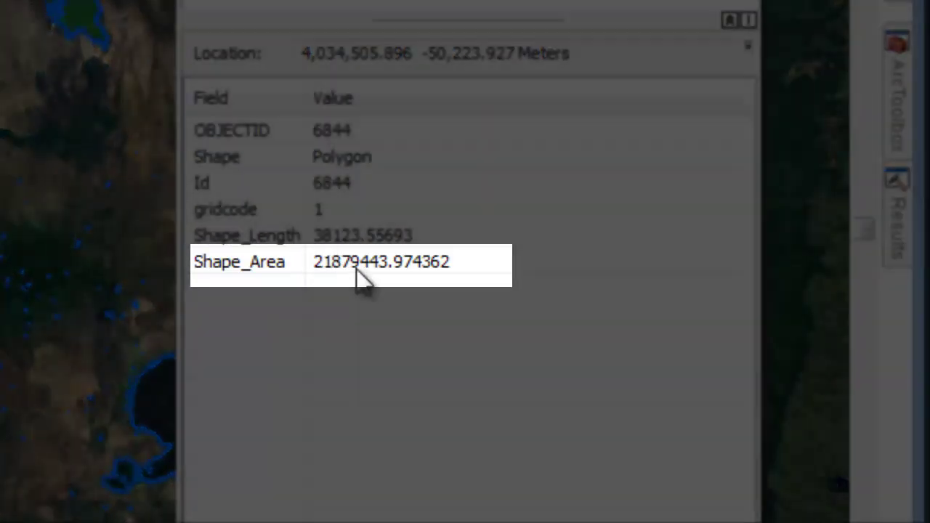
pyautogui.click(357, 267)
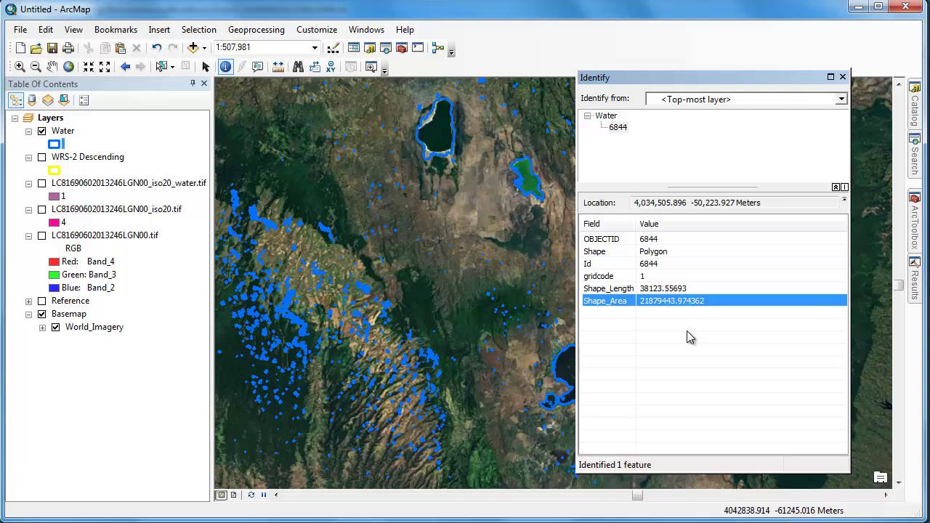
# Select the Water polygons matching the attribute query Shape_Area > 20000000.
pyautogui.click(843, 76)
pyautogui.click(199, 29)
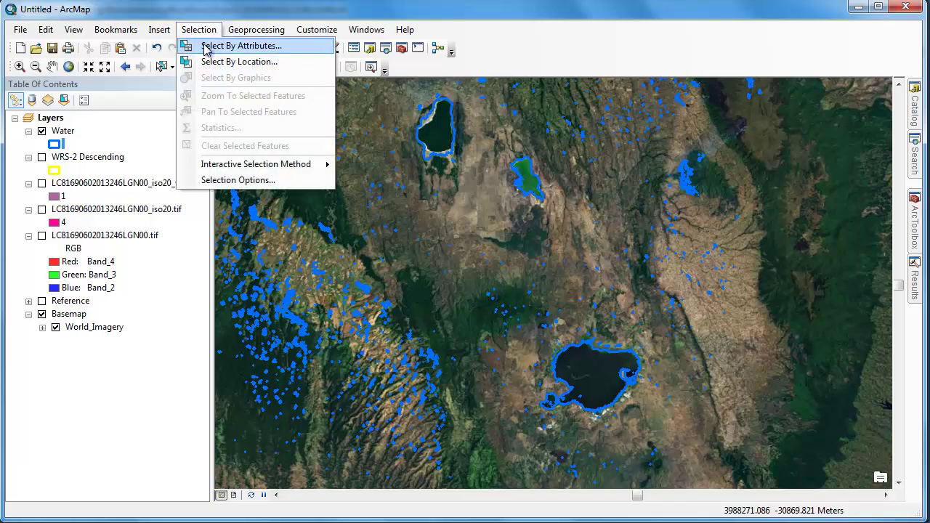
pyautogui.click(207, 51)
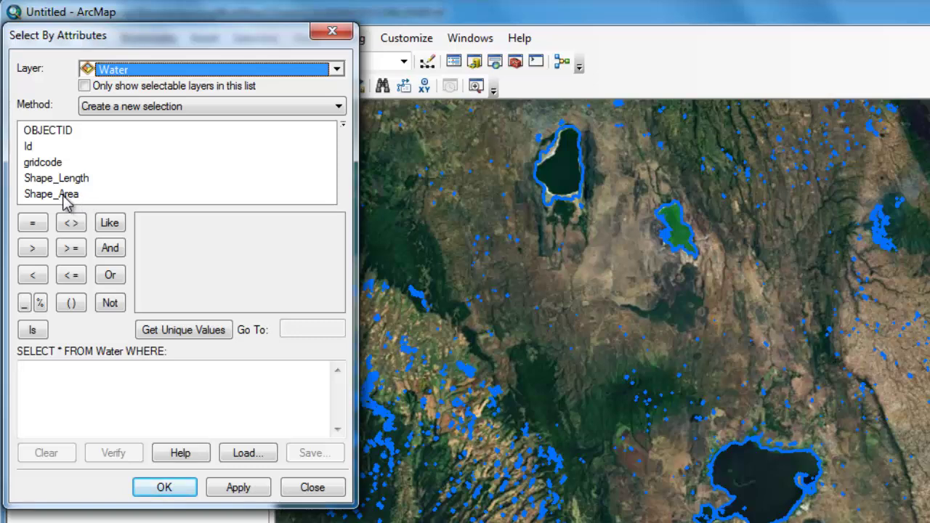
pyautogui.doubleClick(64, 194)
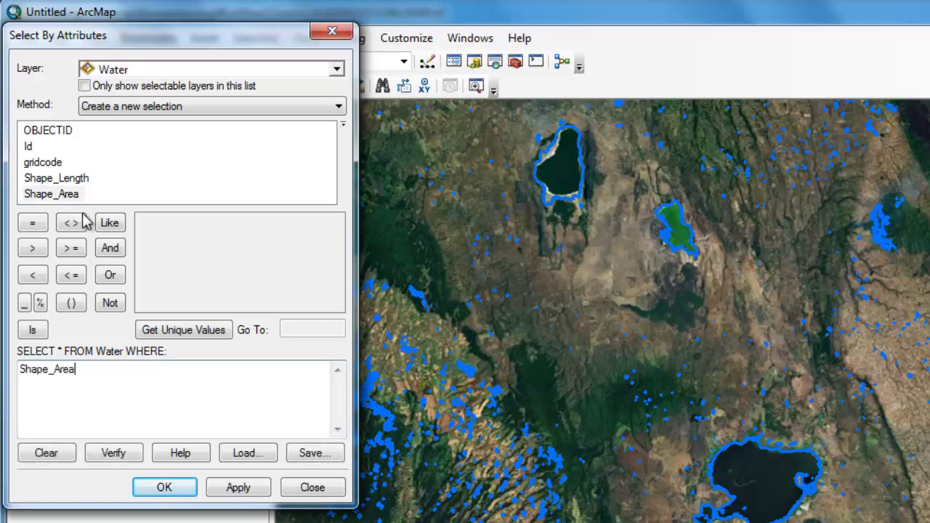
pyautogui.click(37, 250)
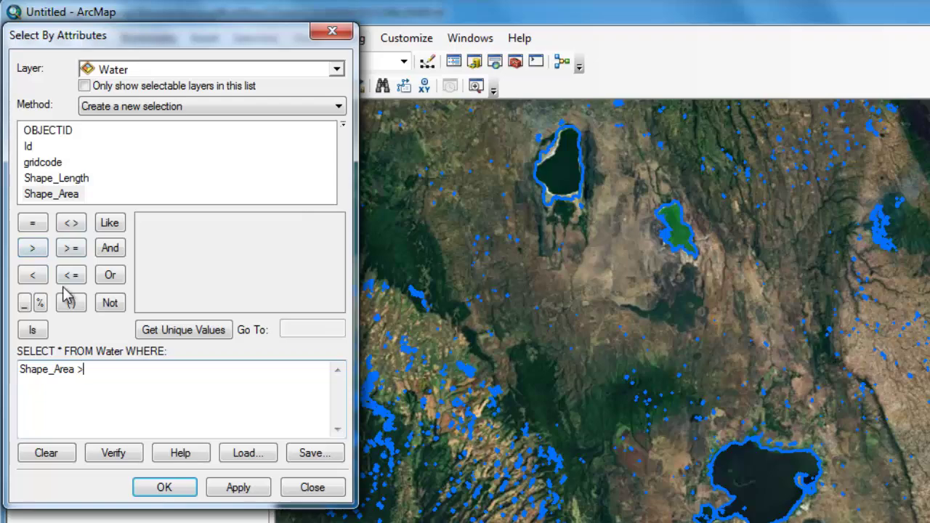
pyautogui.write('20000000')
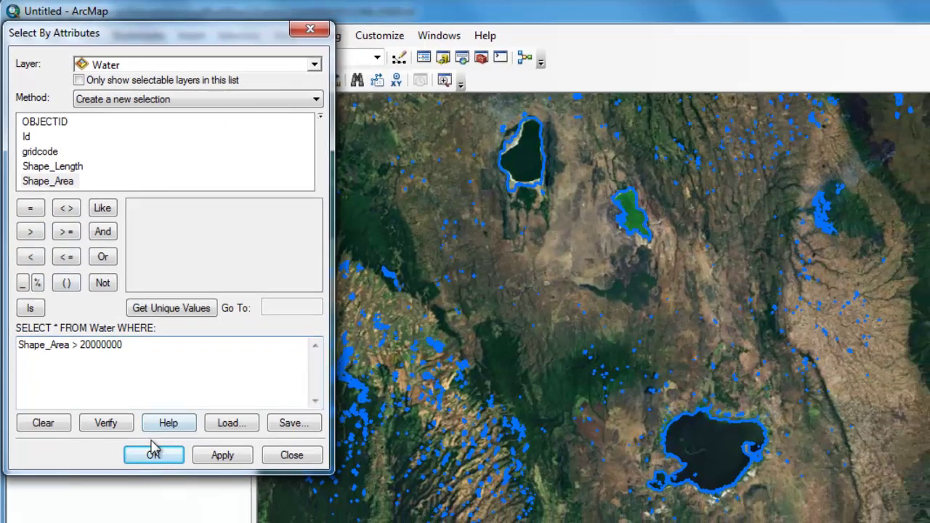
pyautogui.click(164, 487)
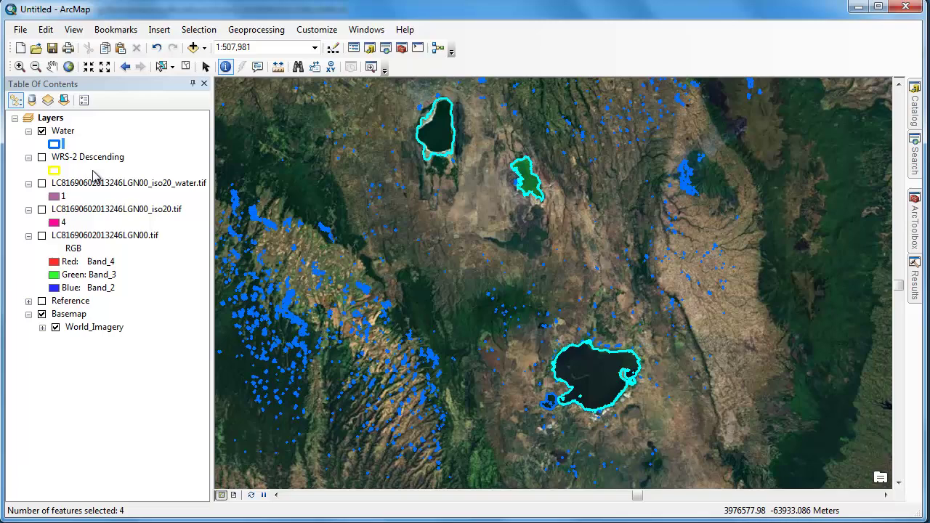
# Create a new Water selection layer from the selected large lakes.
pyautogui.rightClick(64, 133)
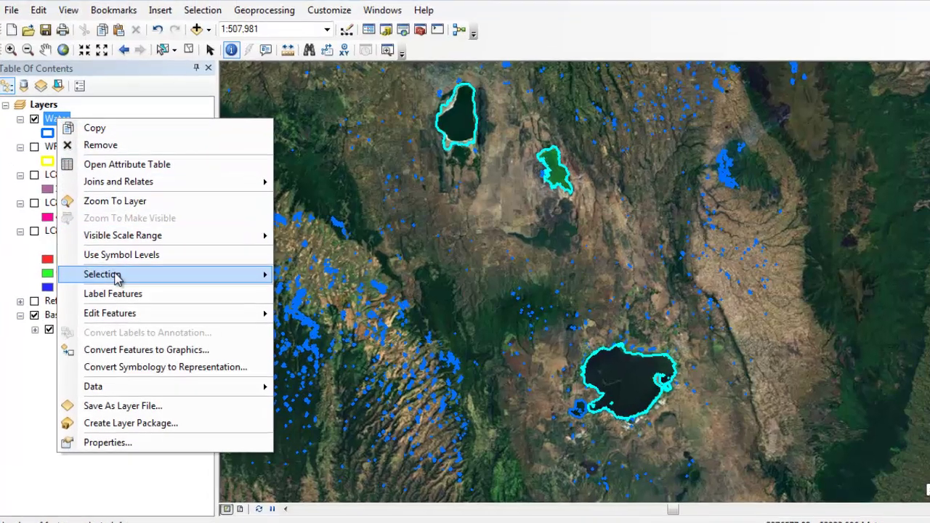
pyautogui.moveTo(116, 276)
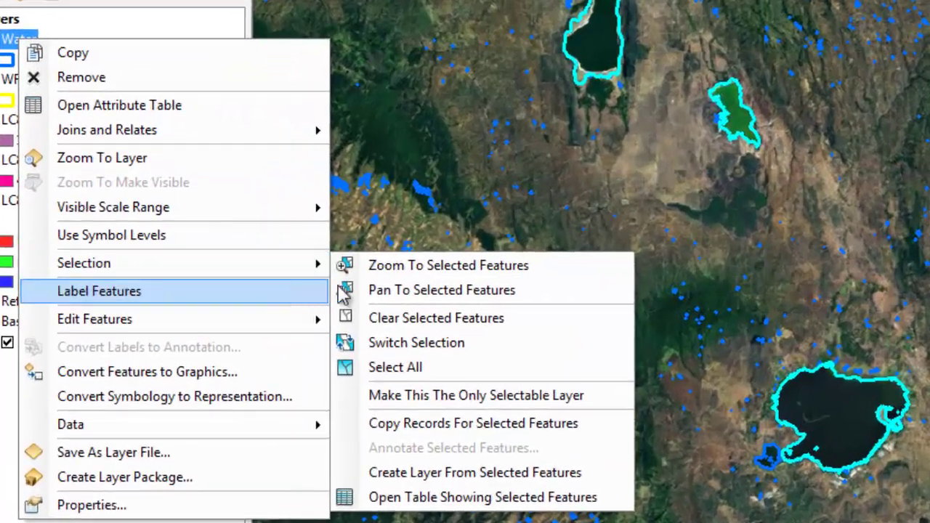
pyautogui.click(424, 476)
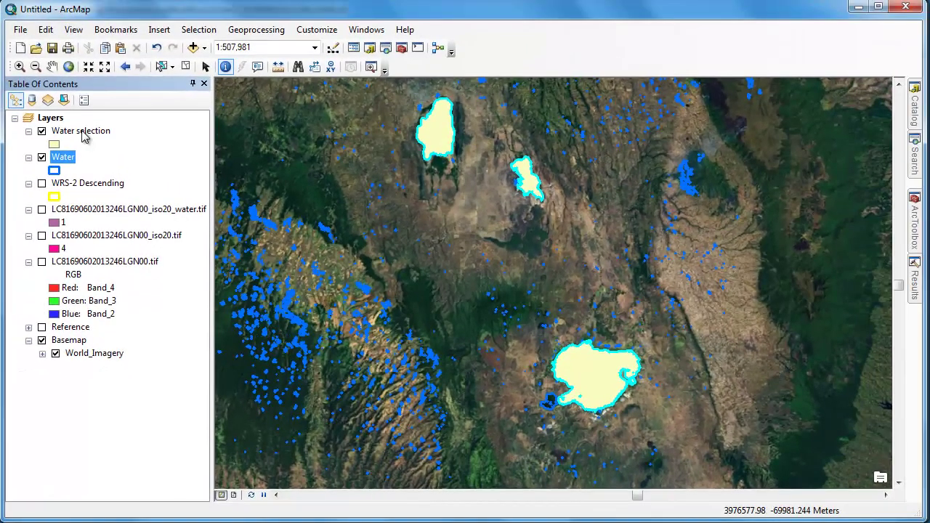
# Export the Water selection layer as the Lakes feature class in KenyaWater.gdb.
pyautogui.rightClick(81, 134)
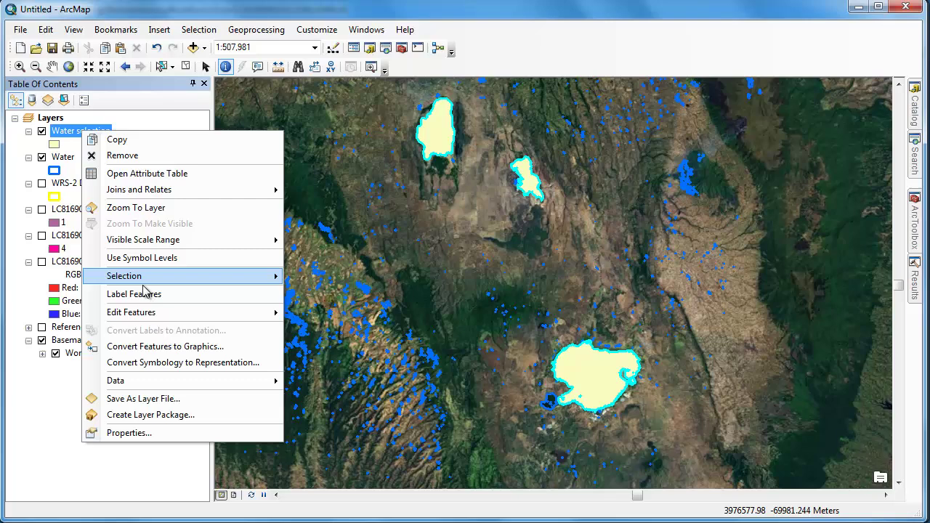
pyautogui.moveTo(145, 381)
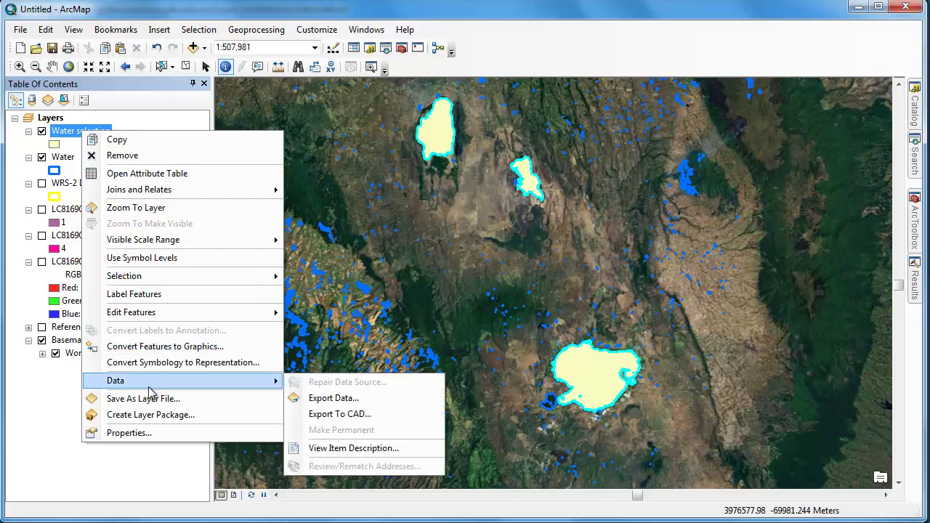
pyautogui.click(317, 399)
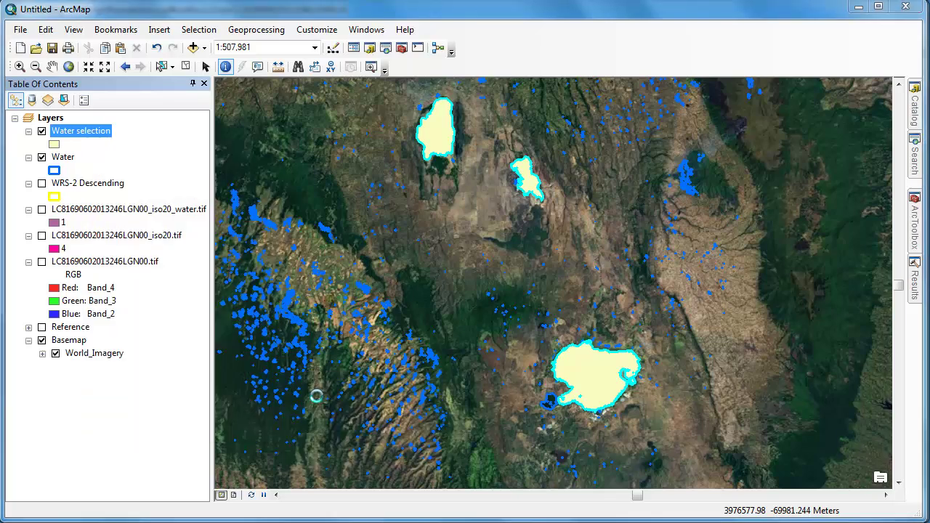
pyautogui.click(587, 291)
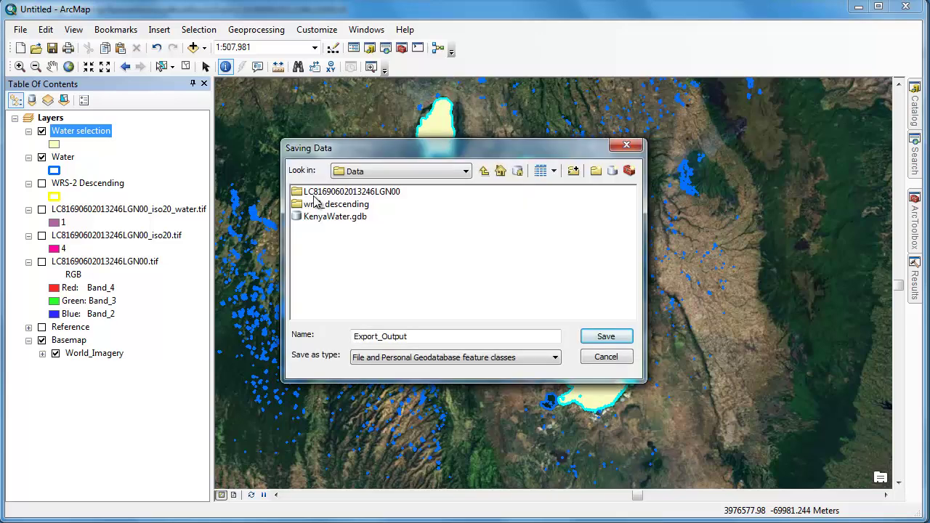
pyautogui.doubleClick(327, 220)
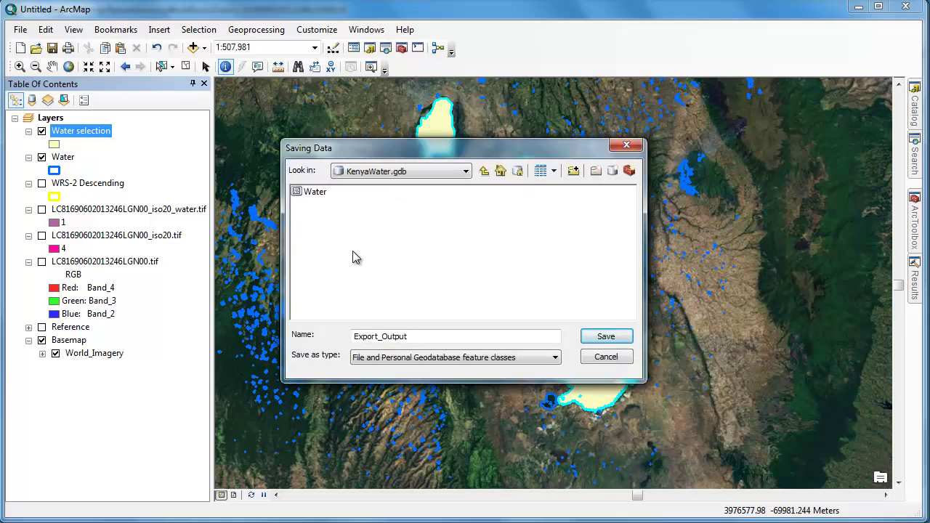
pyautogui.doubleClick(414, 337)
pyautogui.write('Lakes')
pyautogui.click(595, 340)
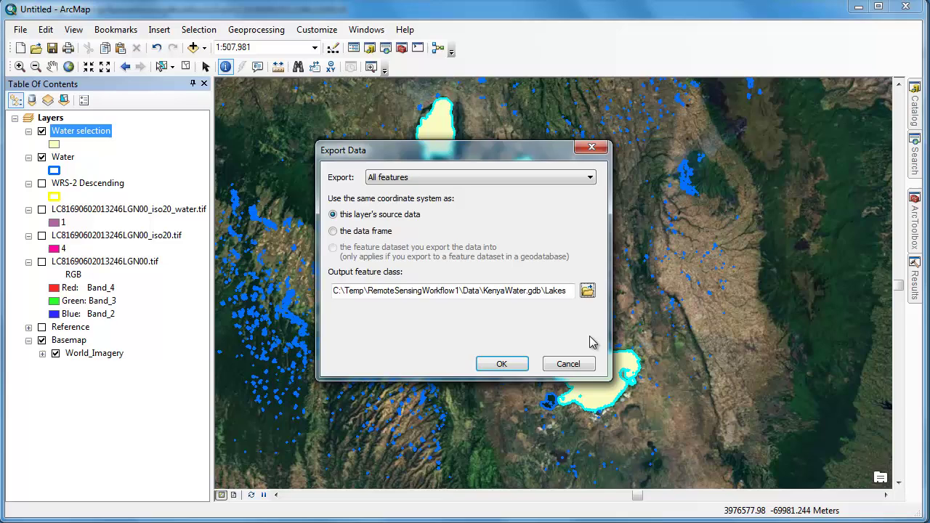
pyautogui.click(501, 365)
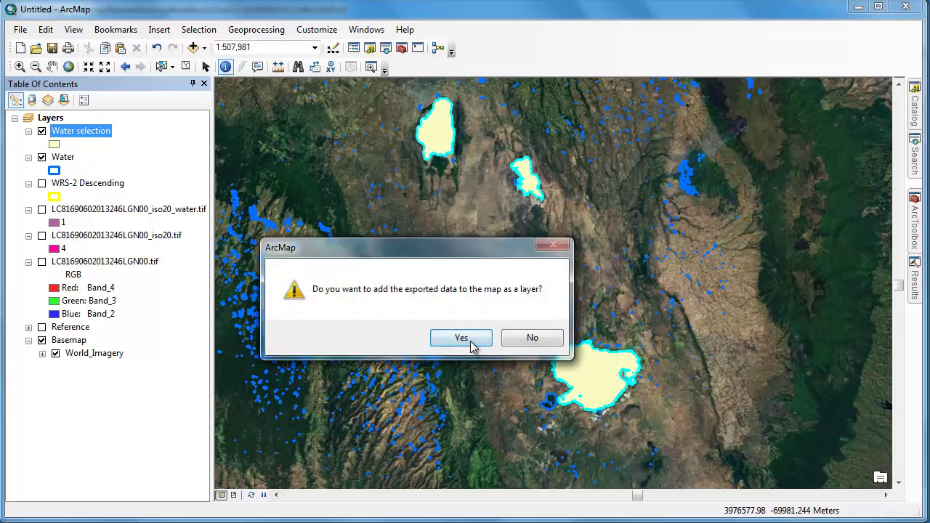
# Add the exported Lakes layer, show the Landsat .tif beneath it, and toggle Lakes twice to compare.
pyautogui.click(471, 342)
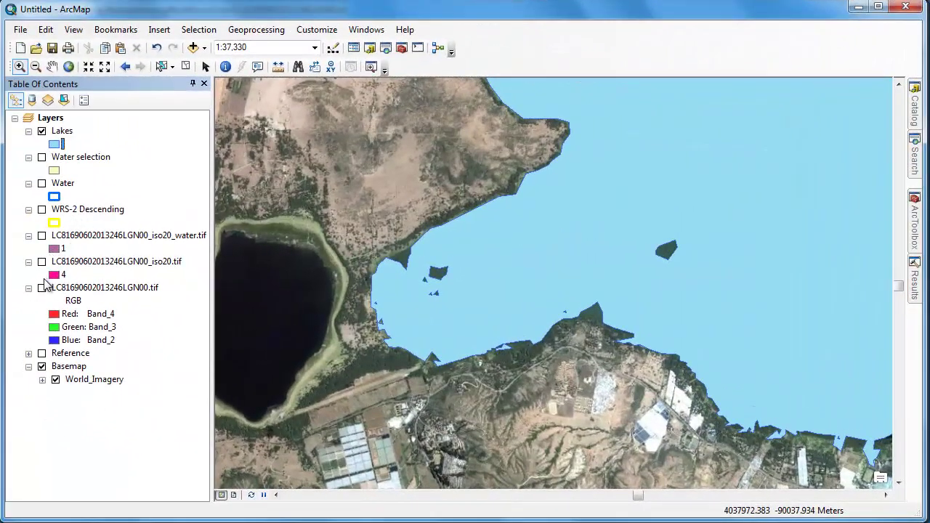
pyautogui.click(42, 287)
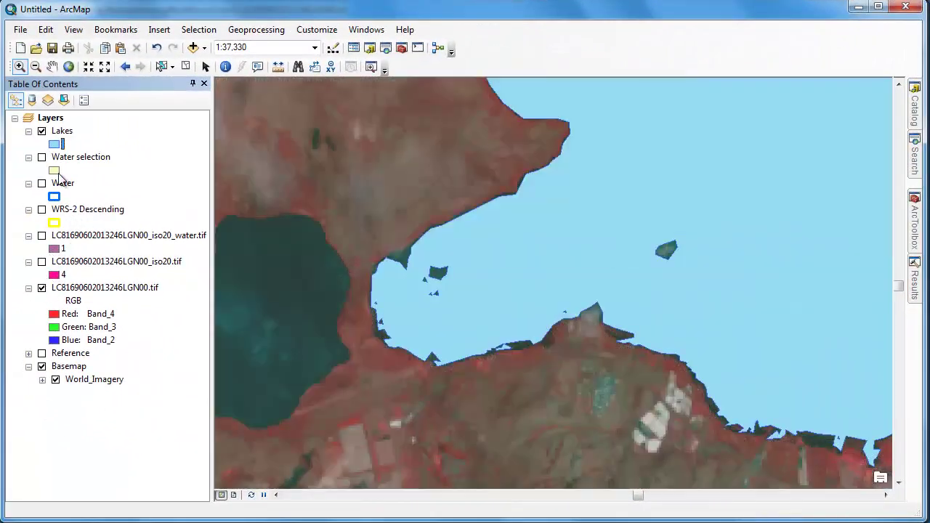
pyautogui.click(42, 131)
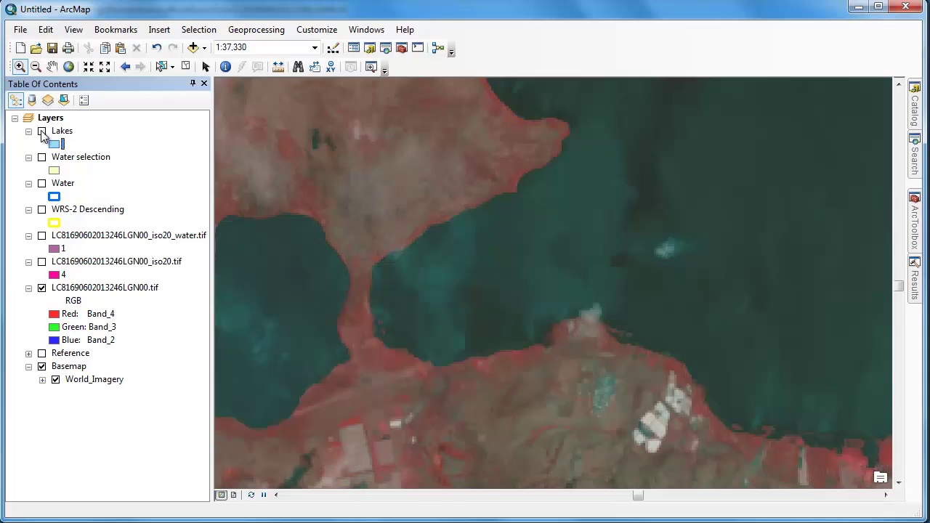
pyautogui.click(42, 131)
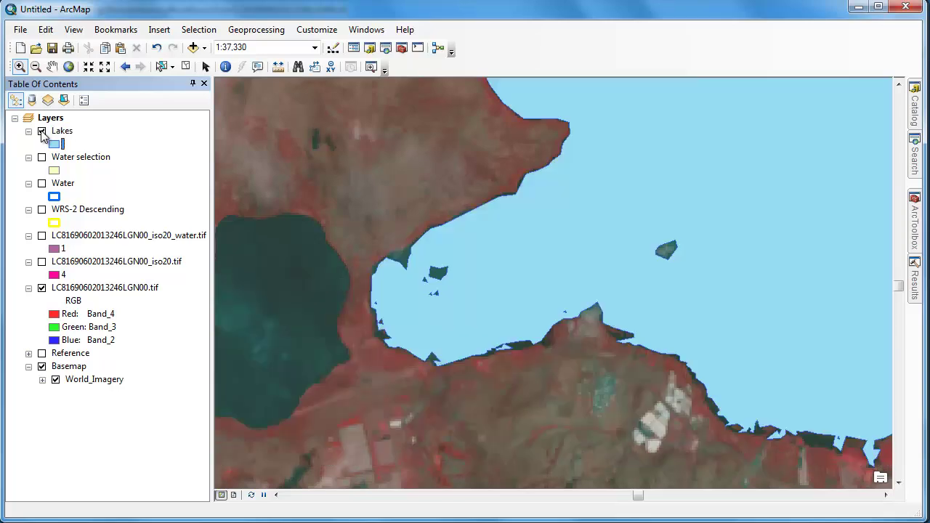
pyautogui.click(42, 131)
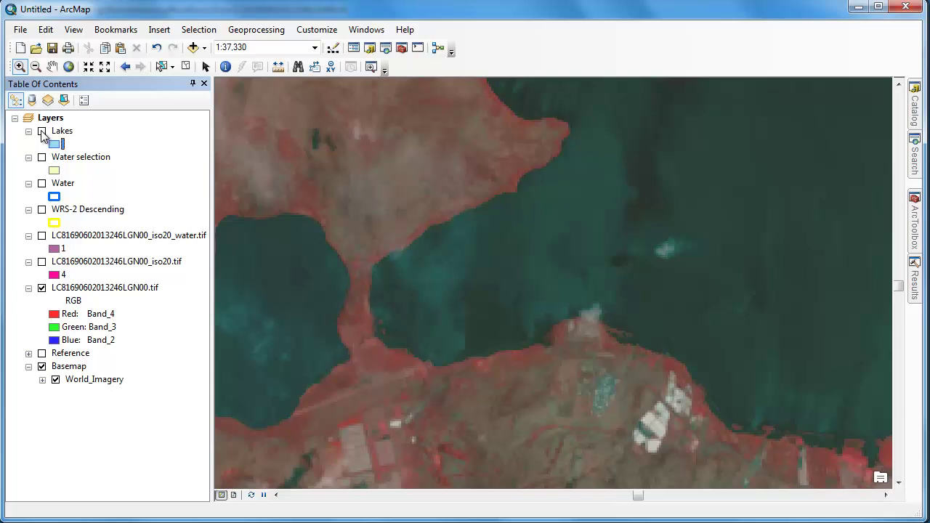
pyautogui.click(42, 132)
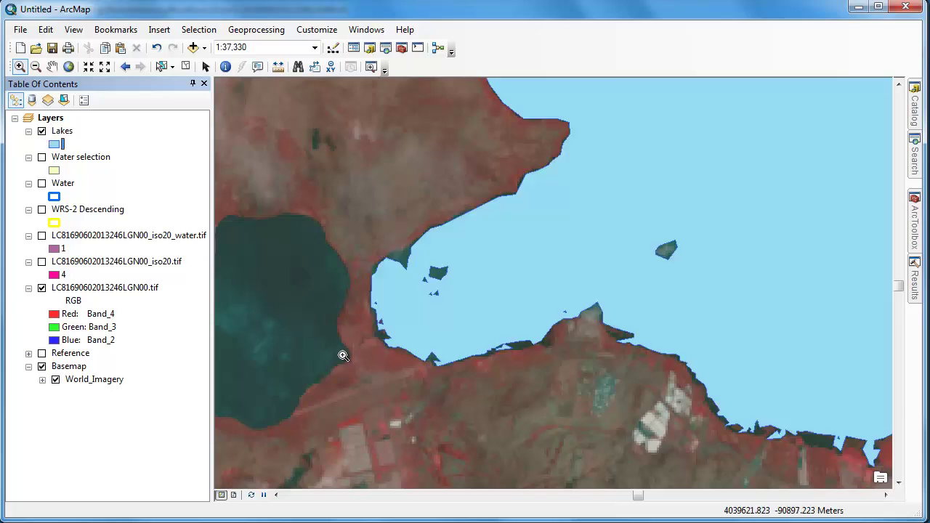